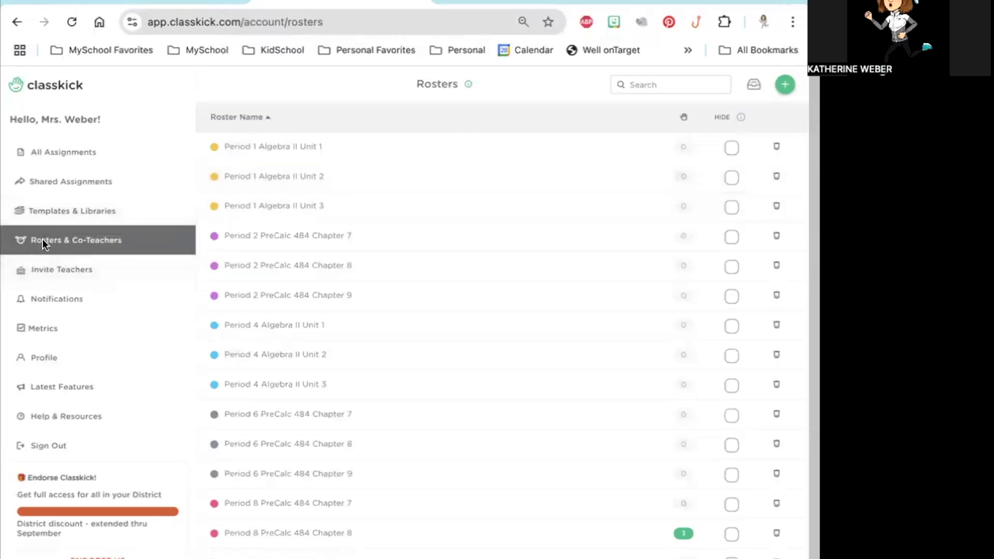
# Step: View the Period 1 Algebra II Unit 3 roster, and open the student work for 475 3.1 Percent Review in the 475 Algebra unit 3 folder
pyautogui.click(274, 206)
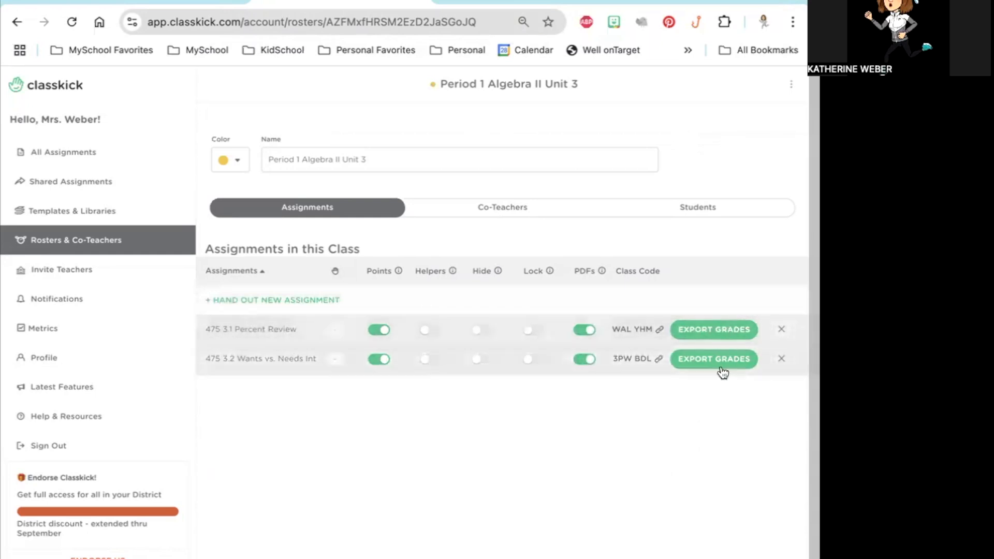
pyautogui.click(74, 153)
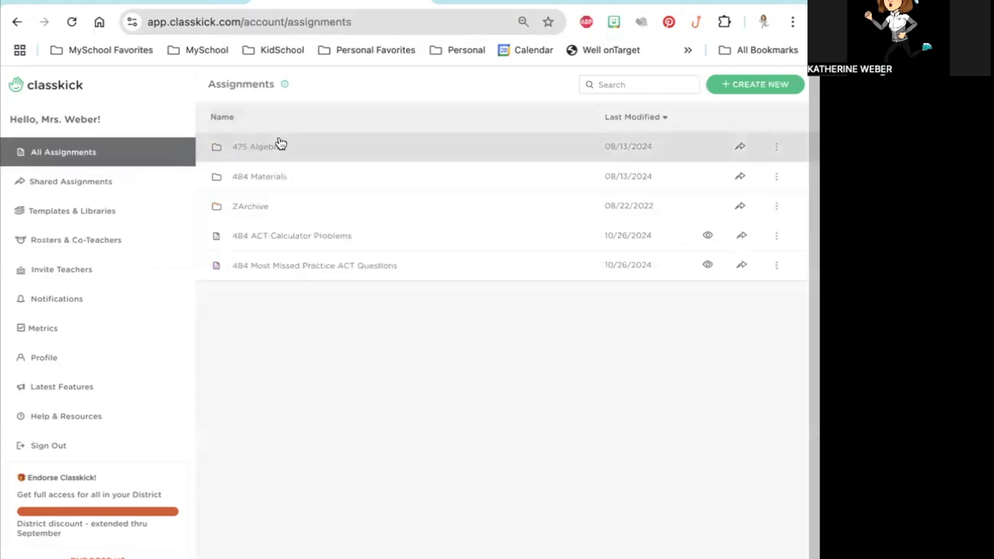
pyautogui.click(264, 148)
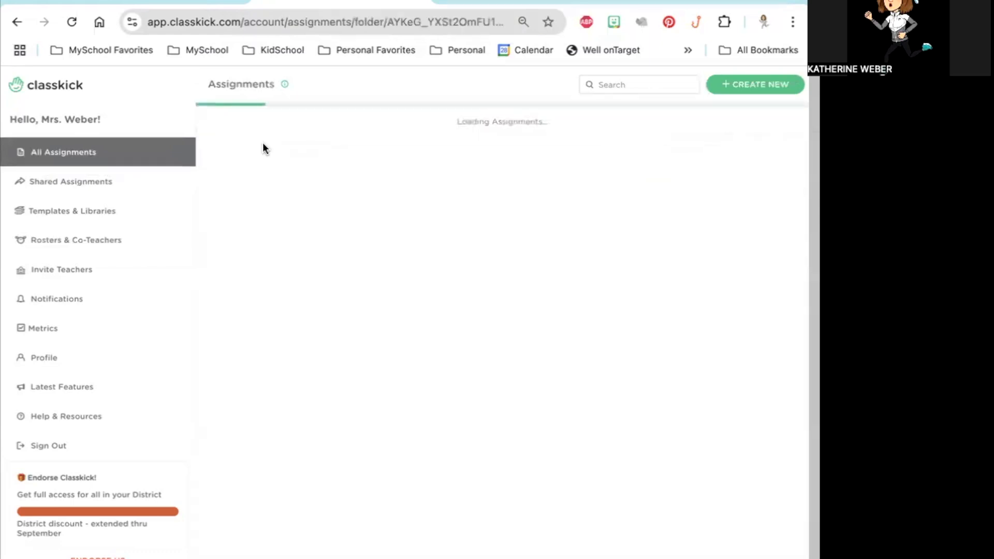
pyautogui.click(294, 187)
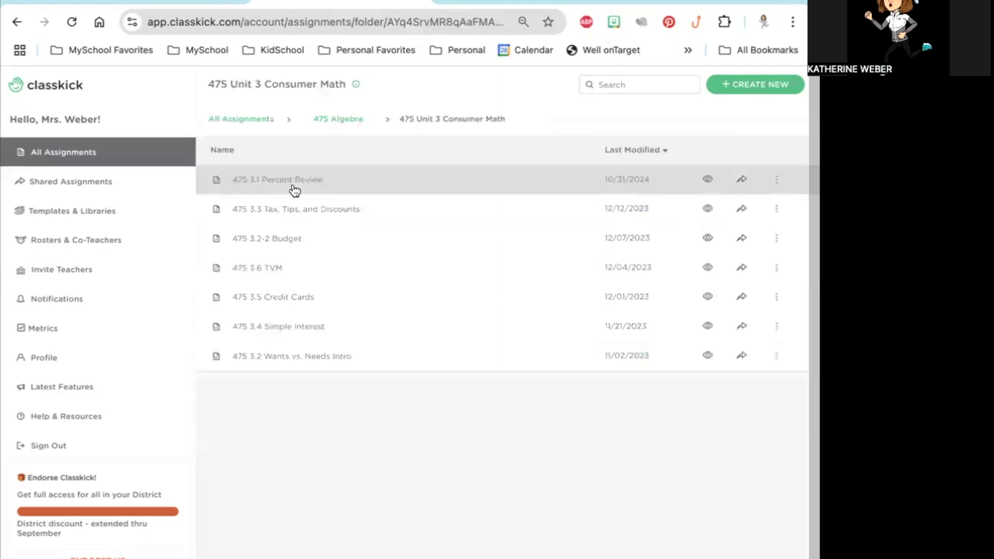
pyautogui.click(294, 191)
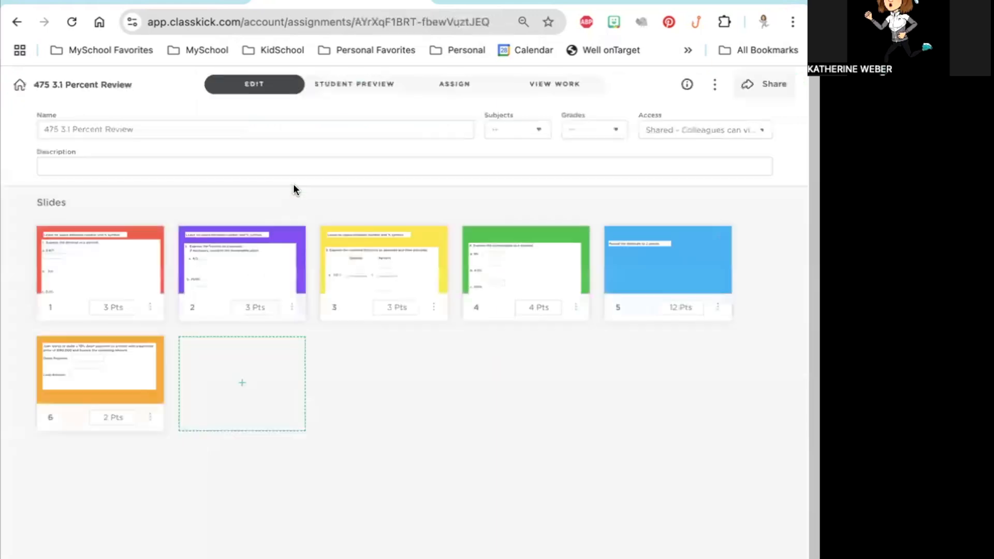
pyautogui.click(567, 88)
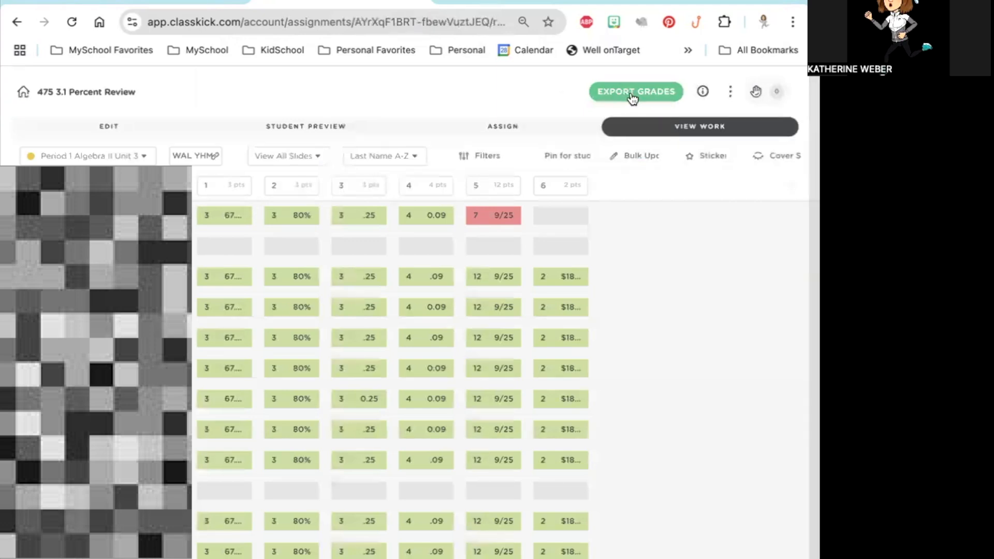
# Step: Look through the existing gradebook assignments offered as targets for the 475 3.1 Percent Review grade export, and cancel the export
pyautogui.click(633, 97)
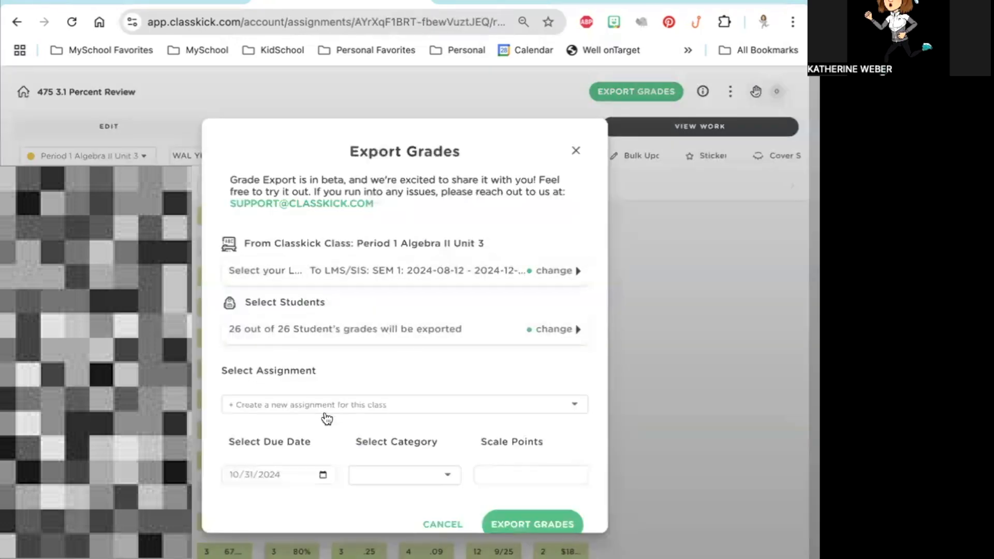
pyautogui.click(263, 404)
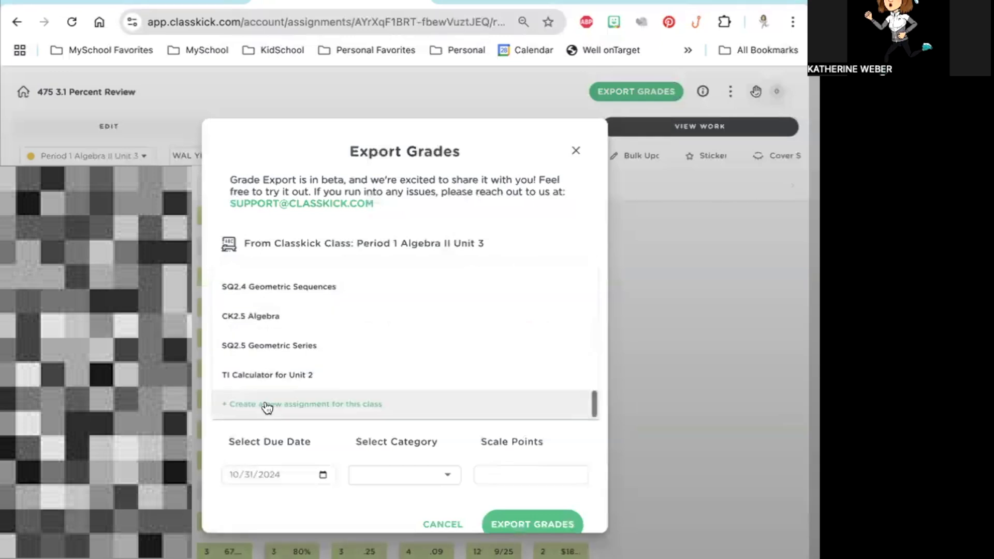
pyautogui.scroll(10, 291, 347)
pyautogui.scroll(-10, 293, 346)
pyautogui.click(287, 147)
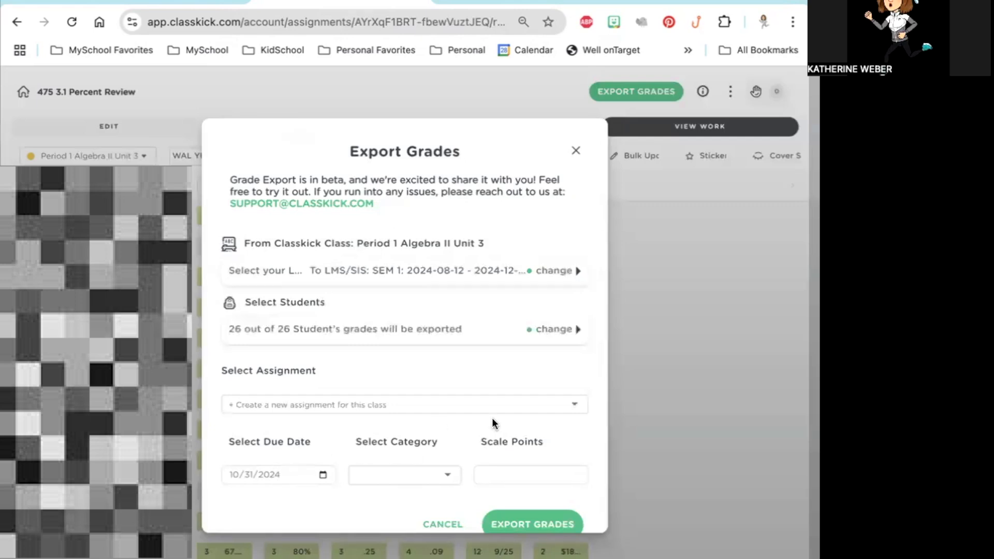
pyautogui.click(446, 522)
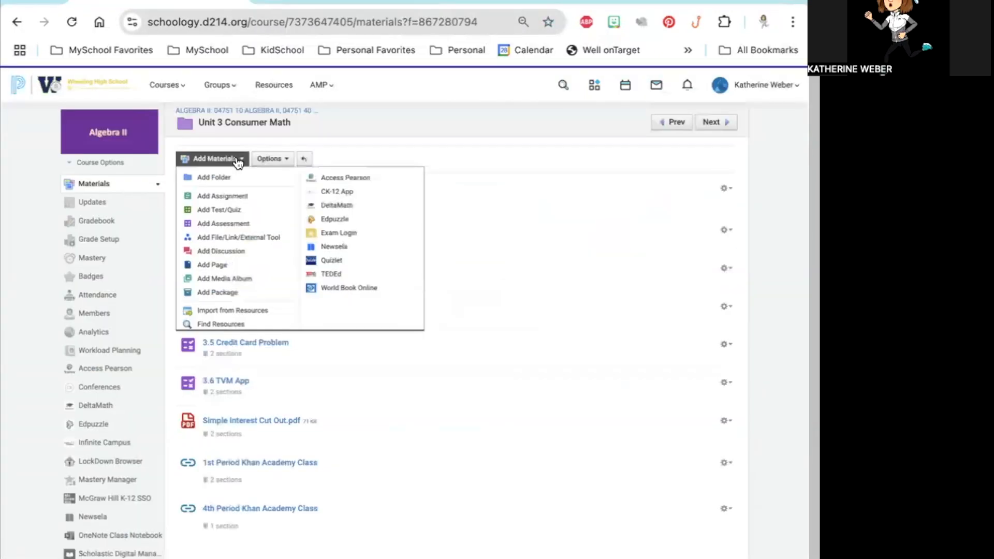
# Step: Switch to Schoology and create a green folder titled "Unit 3 Classkick" inside the Unit 3 Consumer Math folder
pyautogui.click(234, 163)
pyautogui.click(226, 158)
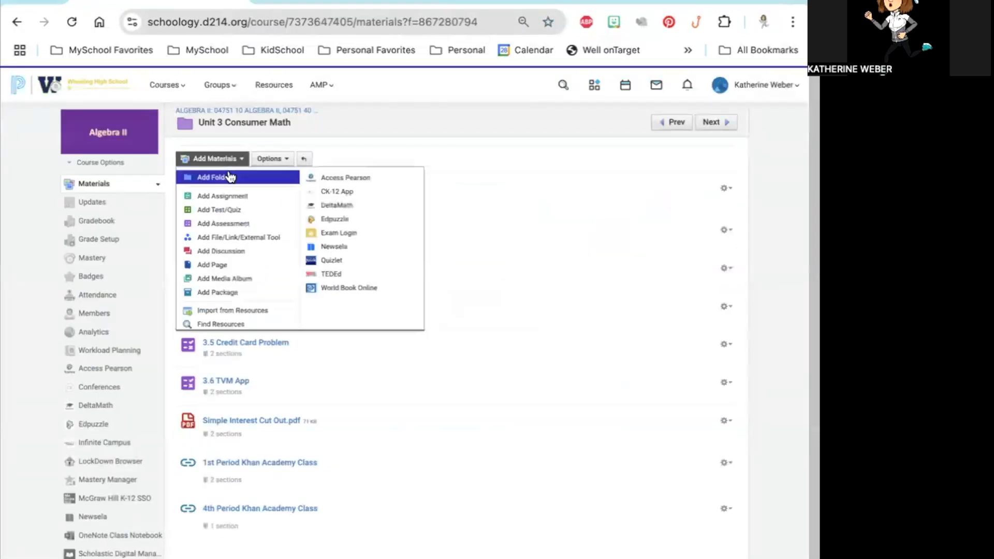
pyautogui.click(232, 177)
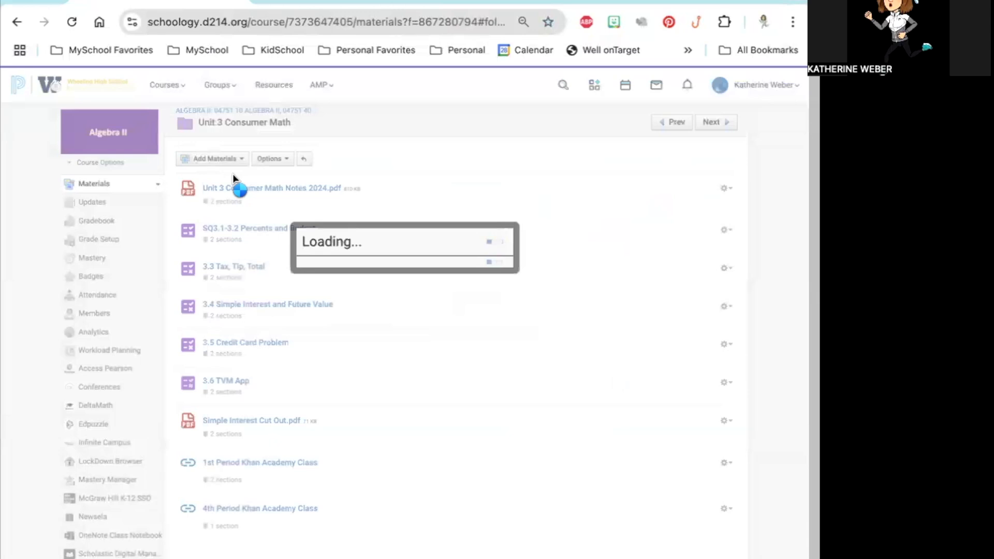
pyautogui.click(283, 181)
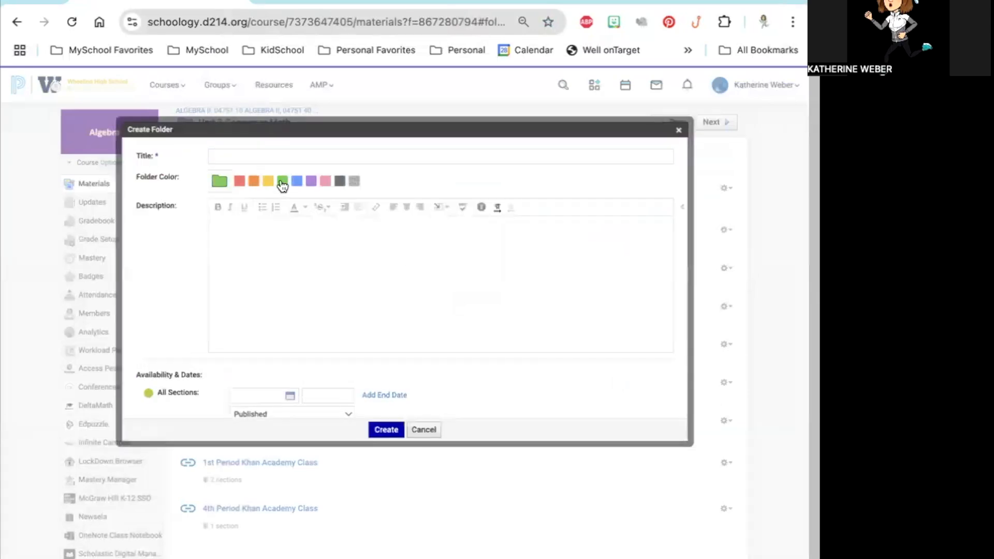
pyautogui.click(268, 155)
pyautogui.write('Unit 3 Classkic')
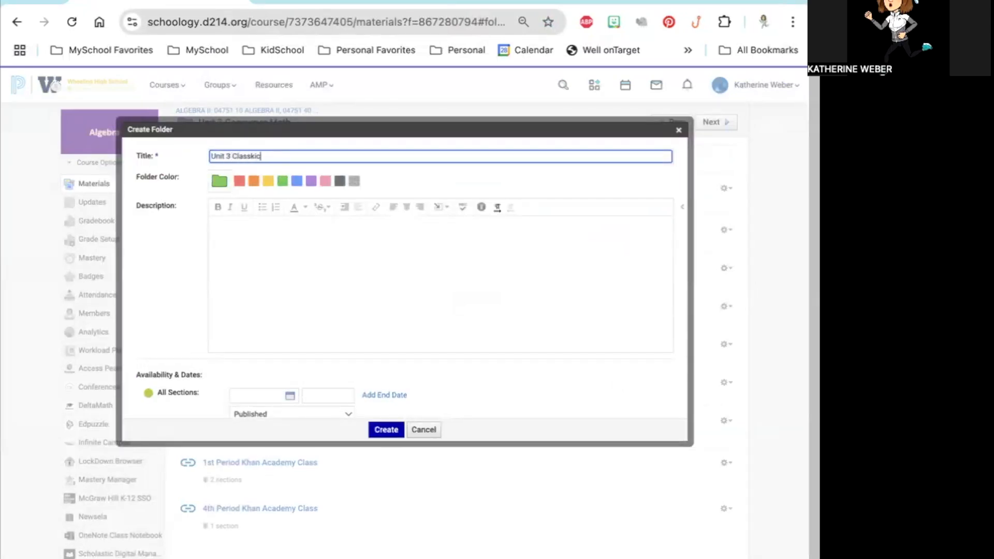
pyautogui.write('k')
pyautogui.click(389, 428)
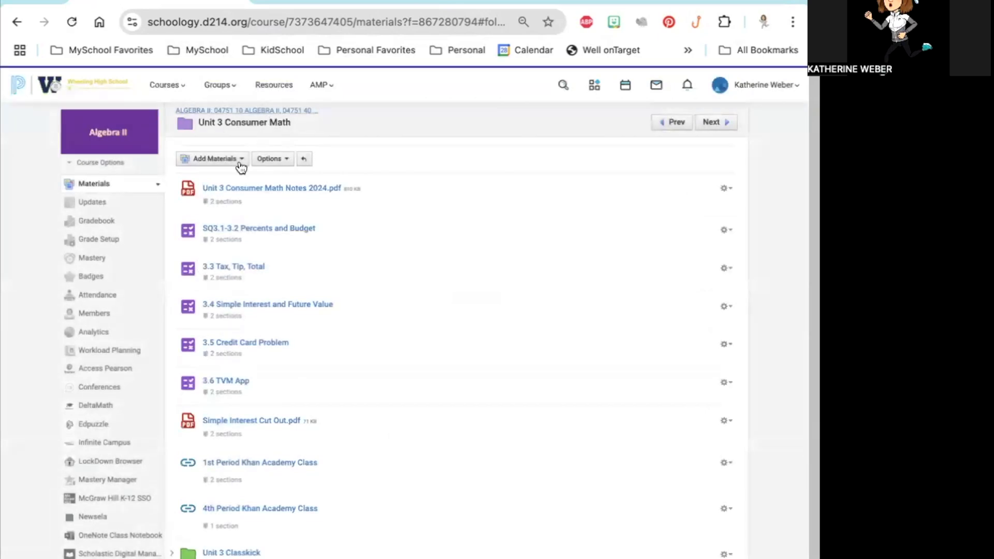
# Step: Start a new assignment in the Unit 3 Classkick folder and name it "CK 475 3.1"
pyautogui.click(245, 554)
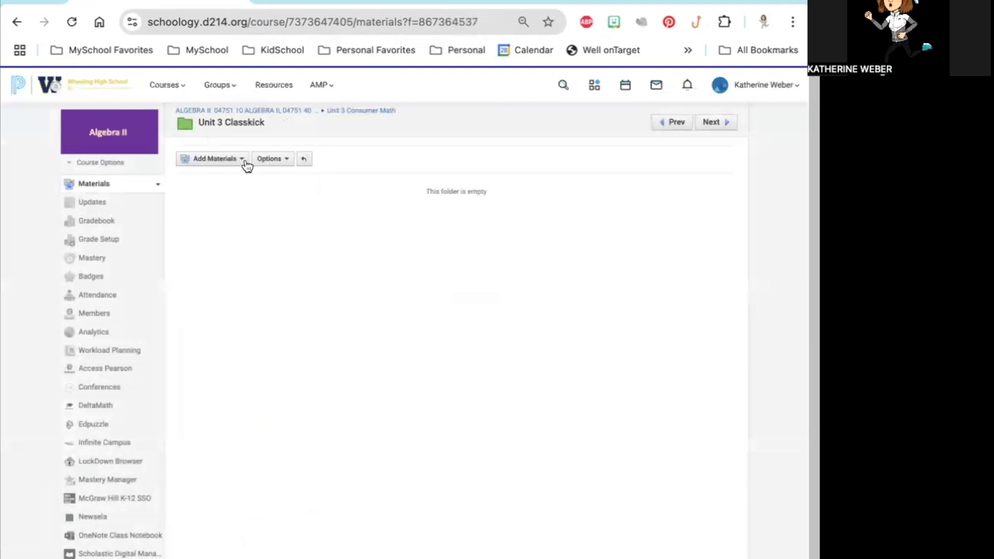
pyautogui.click(240, 162)
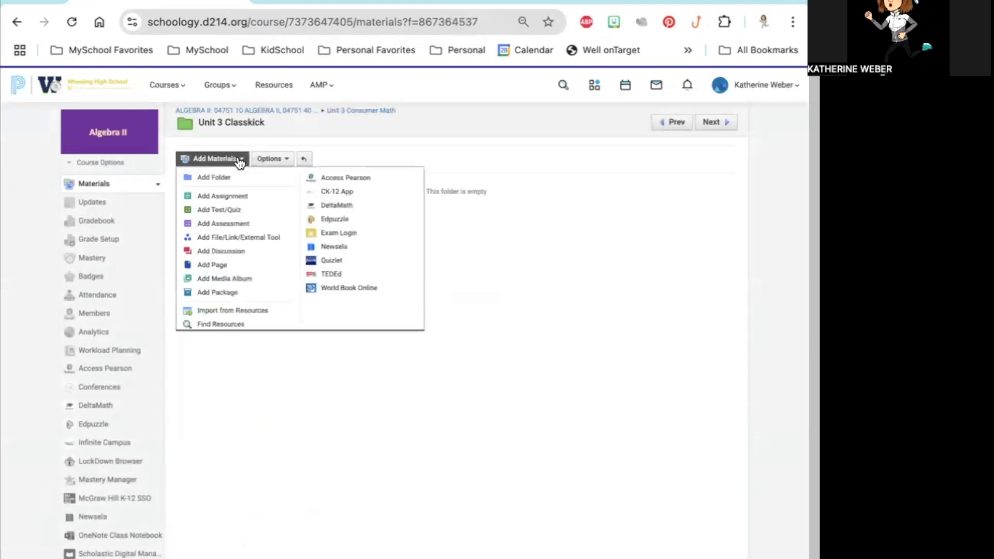
pyautogui.click(236, 197)
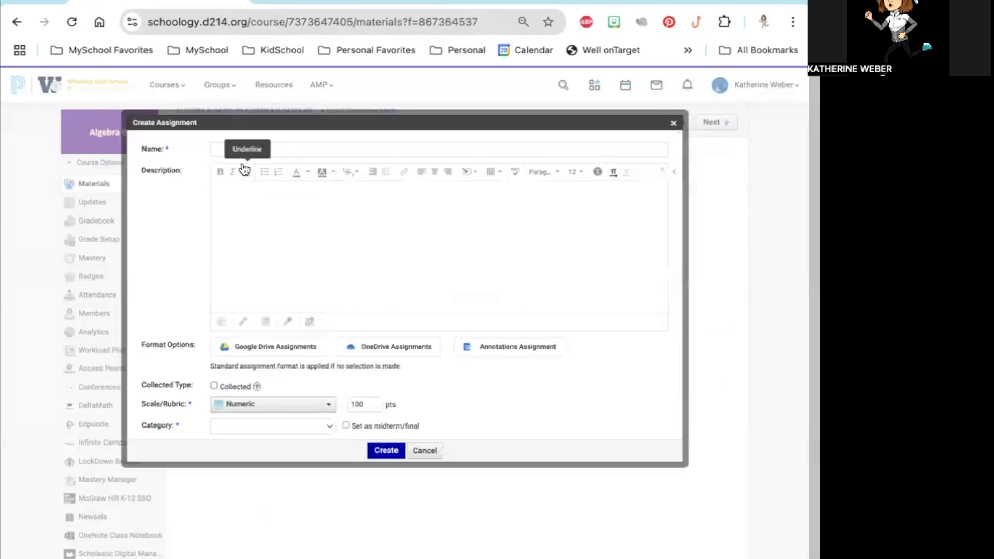
pyautogui.click(249, 148)
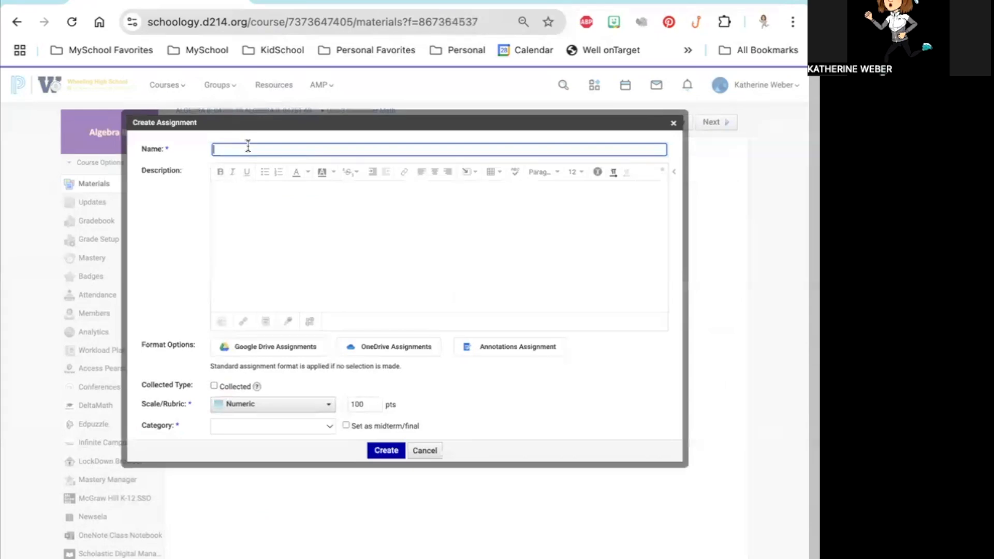
pyautogui.write('CK 475 Uni')
pyautogui.press('BackSpace')
pyautogui.press('BackSpace')
pyautogui.write('3.1')
pyautogui.moveTo(237, 149); pyautogui.dragTo(212, 150)
pyautogui.click(259, 149)
# Step: Check the student point totals in Classkick, and set the Schoology assignment's numeric scale to 10 points
pyautogui.scroll(-2, 357, 252)
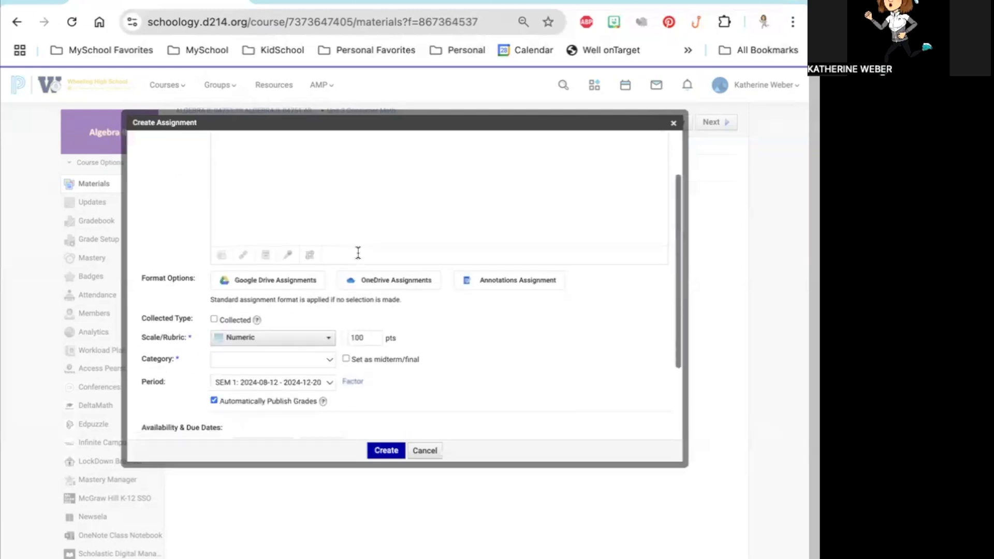
pyautogui.click(374, 339)
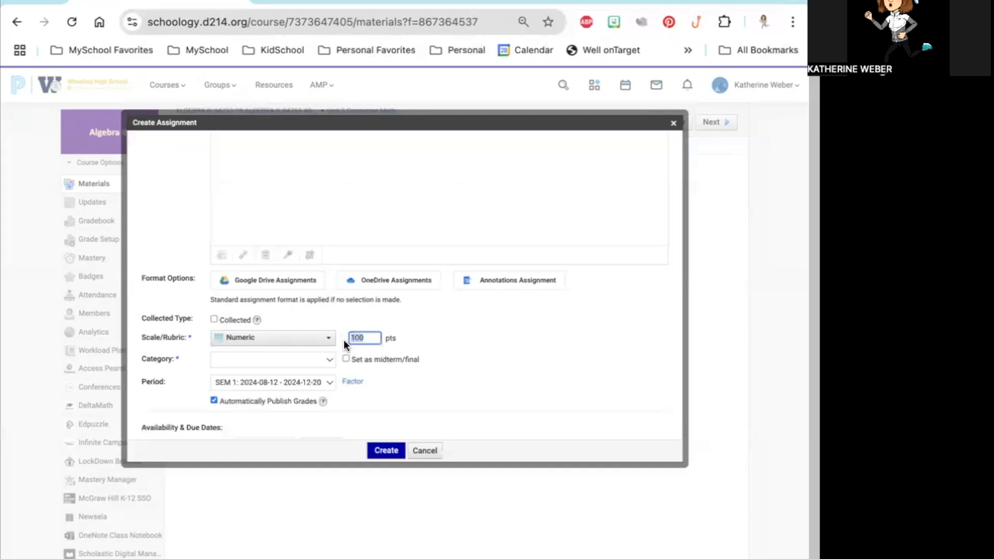
pyautogui.click(354, 2)
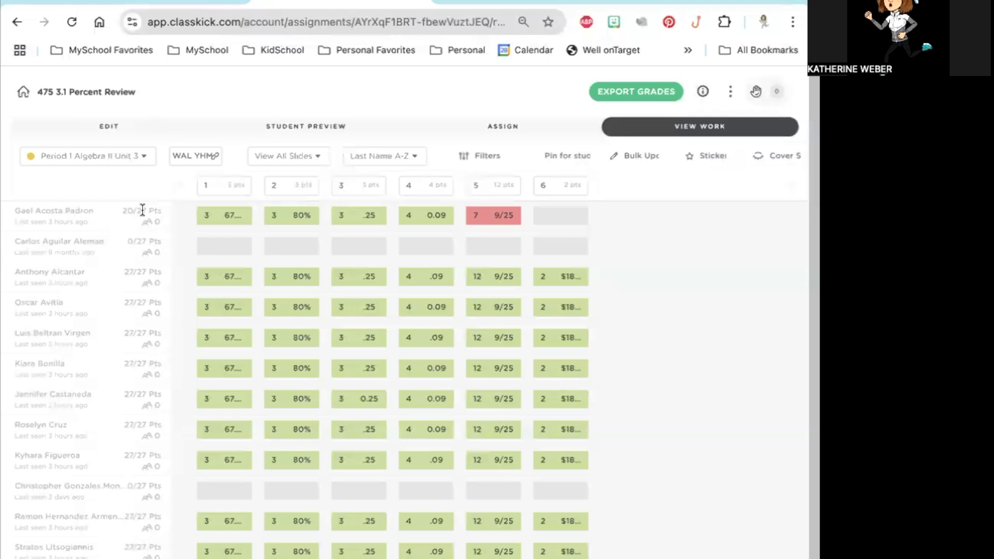
pyautogui.click(119, 2)
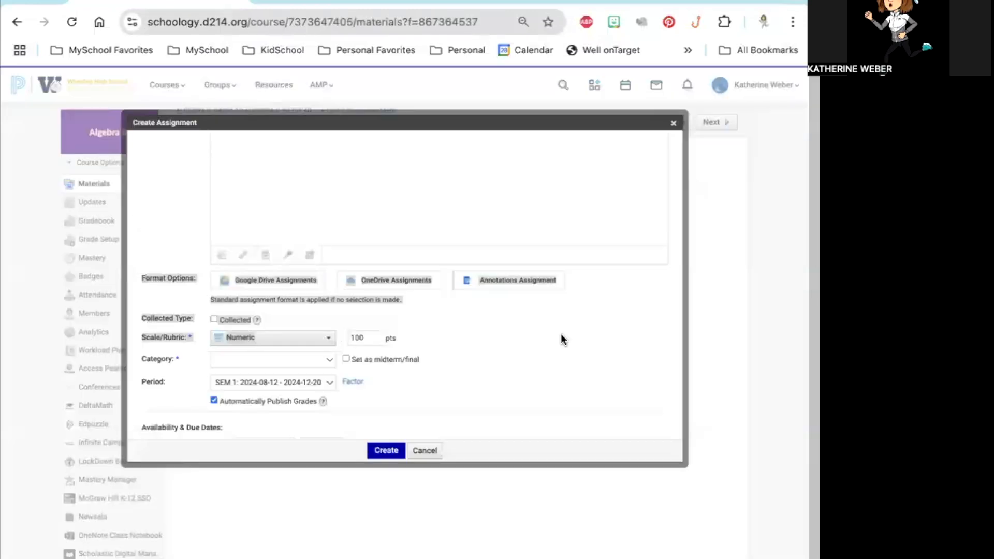
pyautogui.click(364, 338)
pyautogui.press('BackSpace')
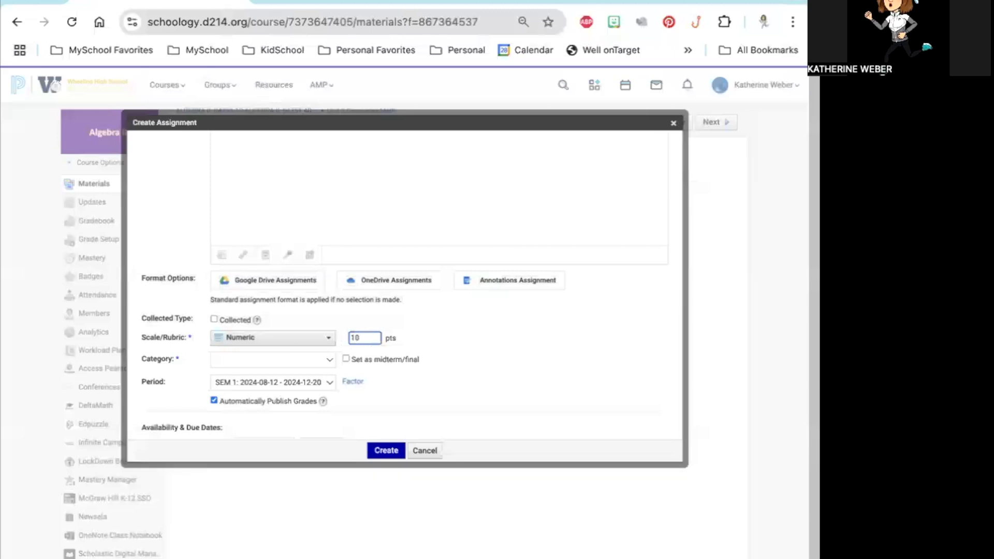
pyautogui.click(578, 386)
# Step: Set the assignment's category to Classkick Assignments and its due date to 10/31/24 for all sections
pyautogui.click(288, 359)
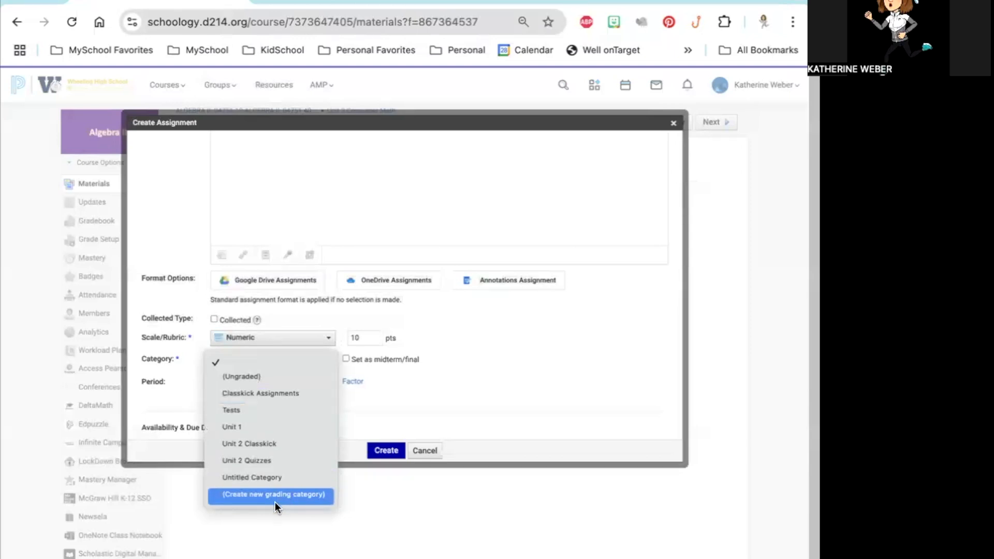
pyautogui.click(276, 395)
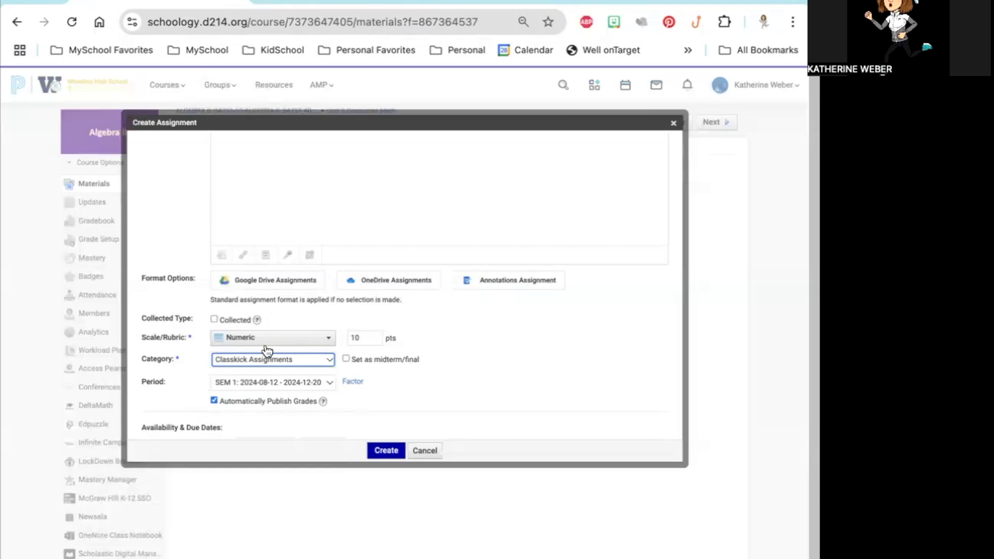
pyautogui.scroll(-3, 481, 361)
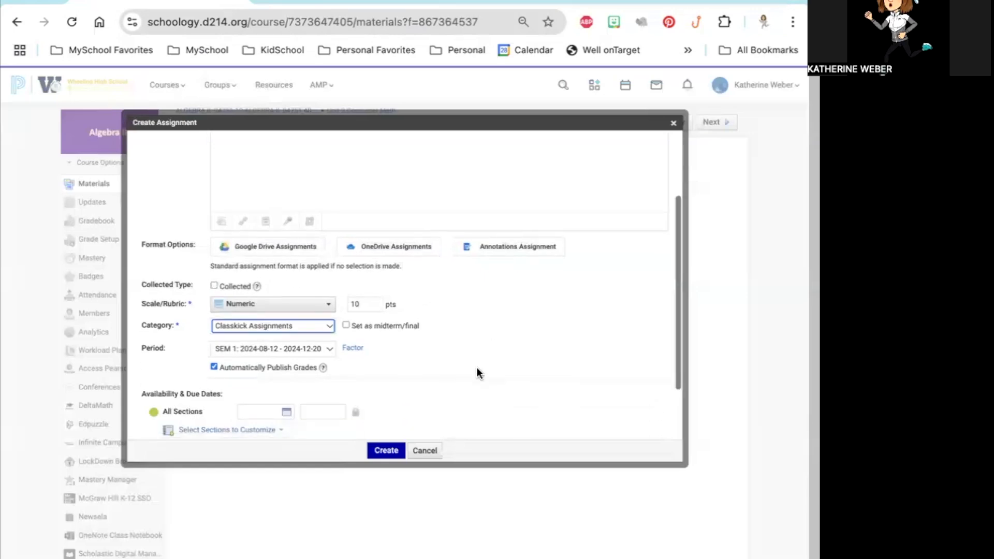
pyautogui.click(288, 342)
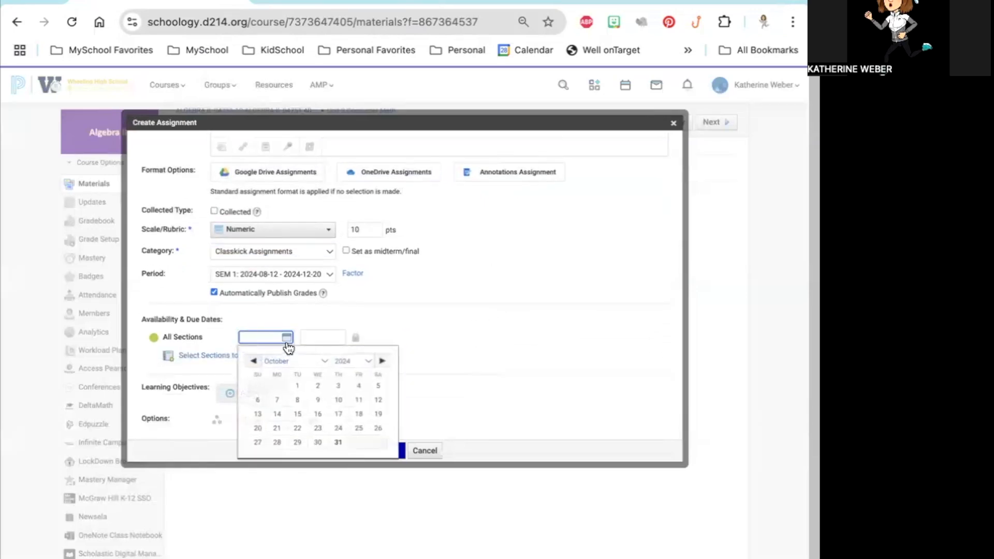
pyautogui.click(344, 446)
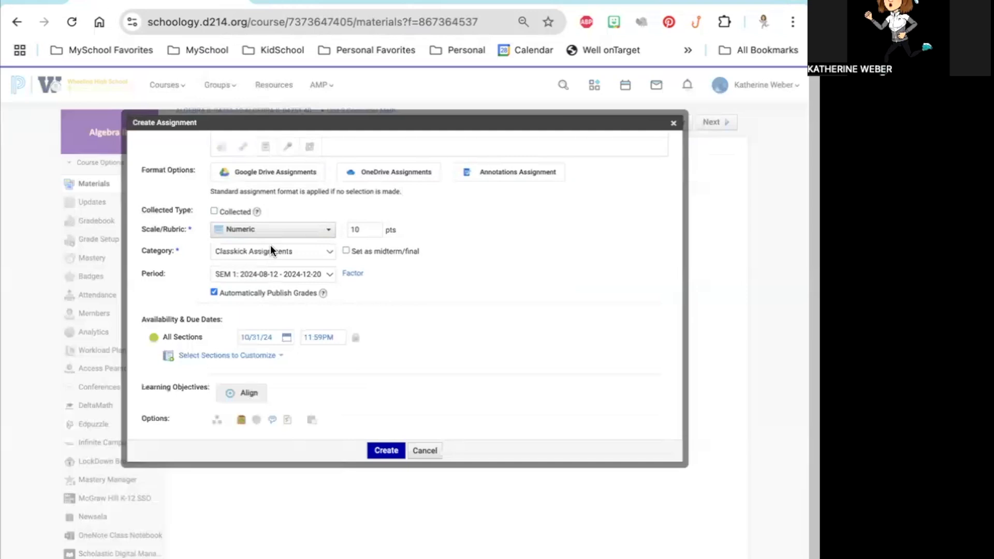
# Step: Review the new assignment's points and name, and create it
pyautogui.scroll(1, 271, 247)
pyautogui.click(367, 274)
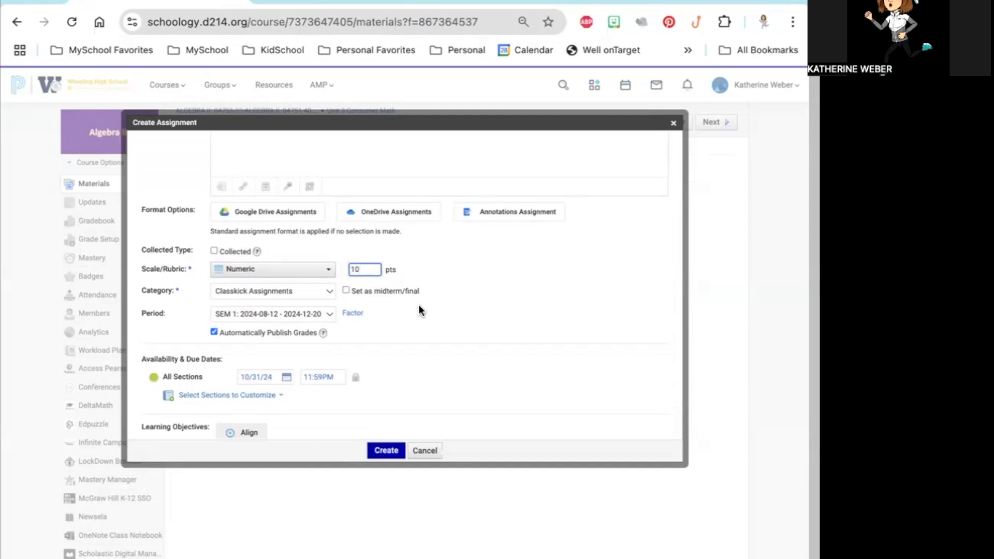
pyautogui.scroll(3, 419, 308)
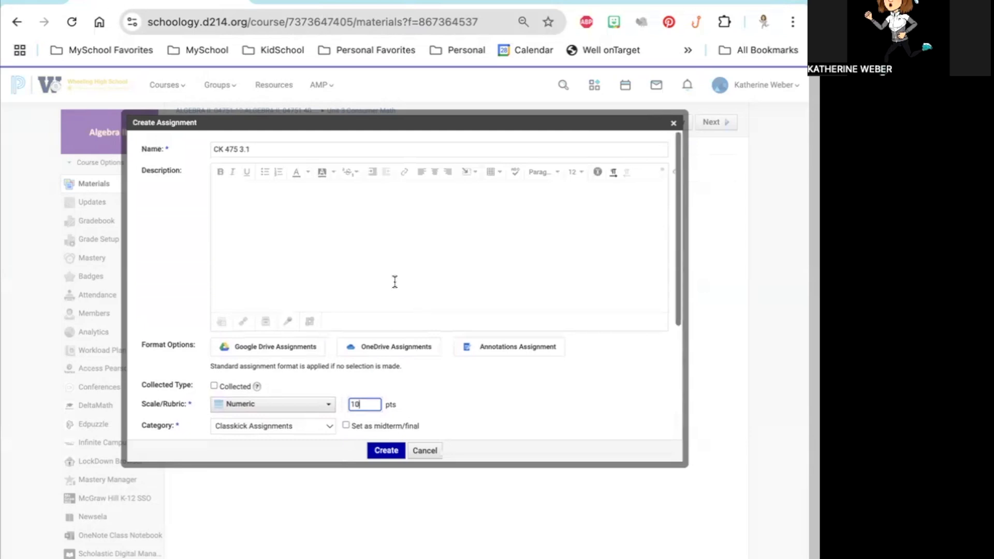
pyautogui.moveTo(257, 150); pyautogui.dragTo(211, 150)
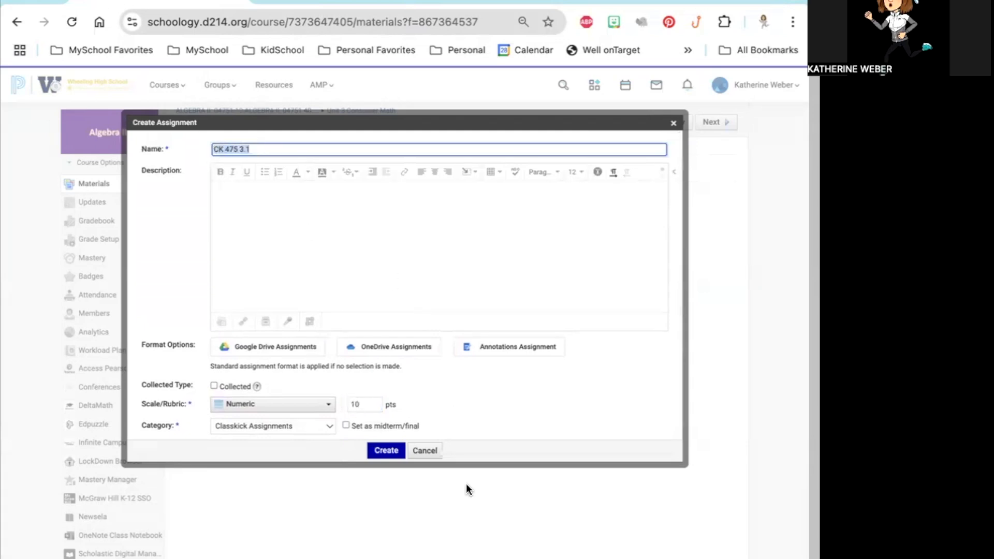
pyautogui.click(385, 450)
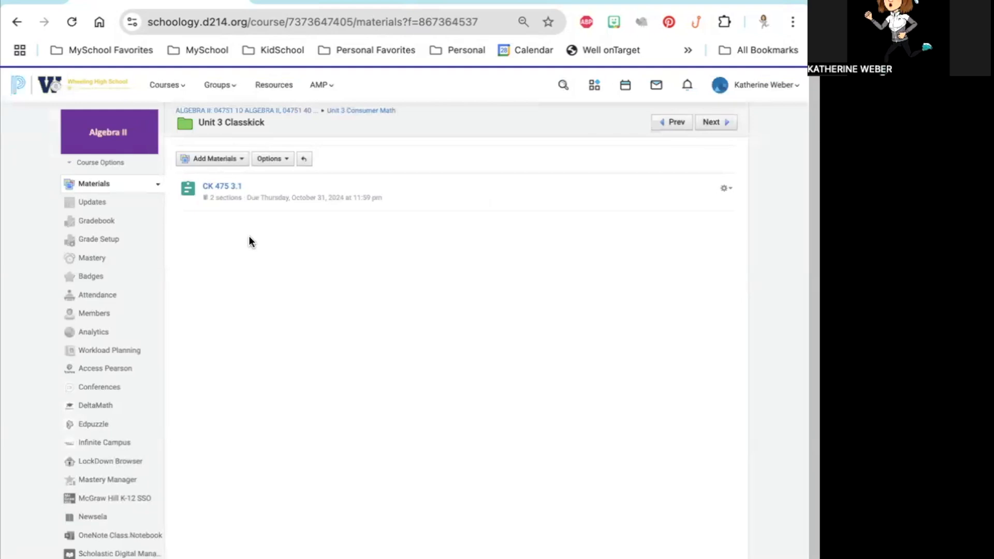
# Step: Open the Algebra II gradebook and check the new CK 475 3.1 column and the list of course sections
pyautogui.click(300, 111)
pyautogui.click(99, 222)
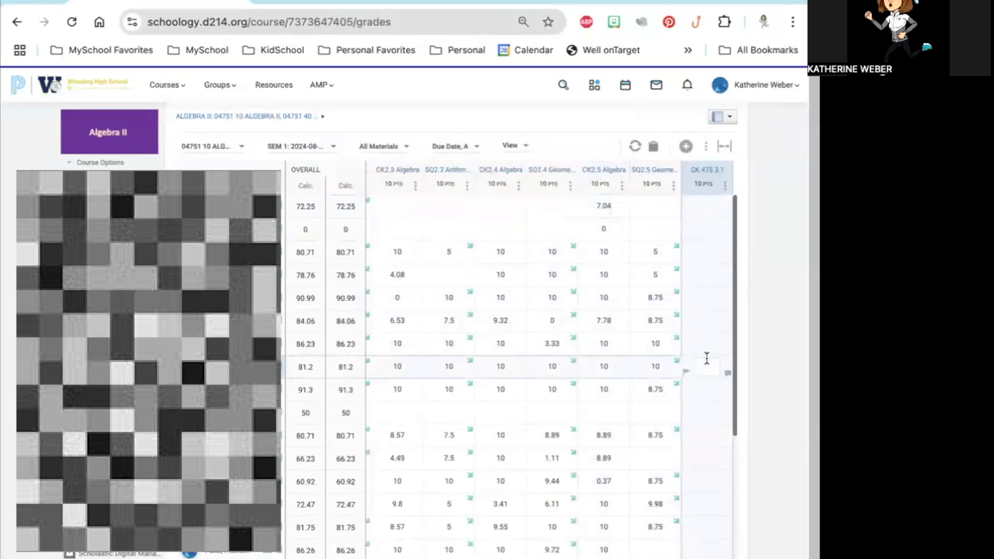
pyautogui.click(231, 145)
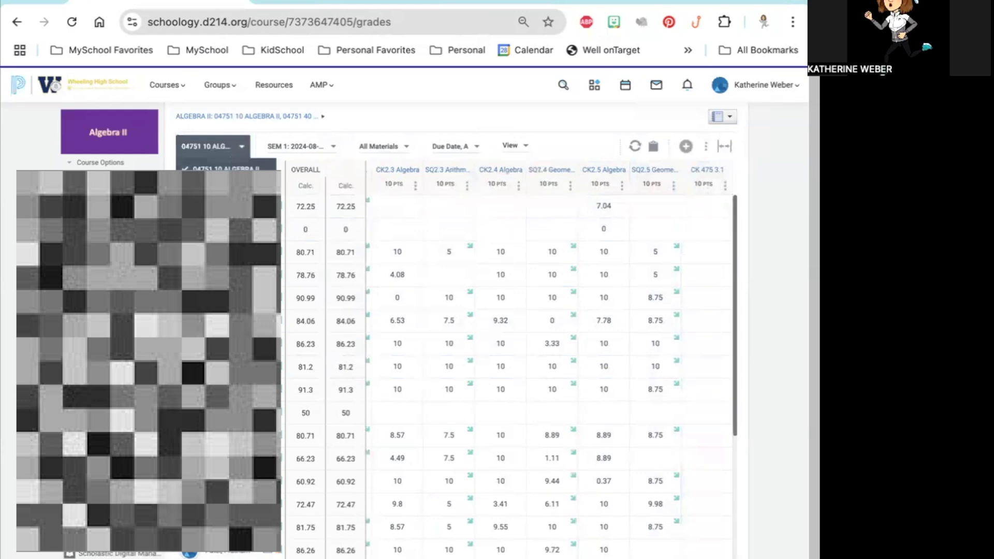
pyautogui.click(228, 147)
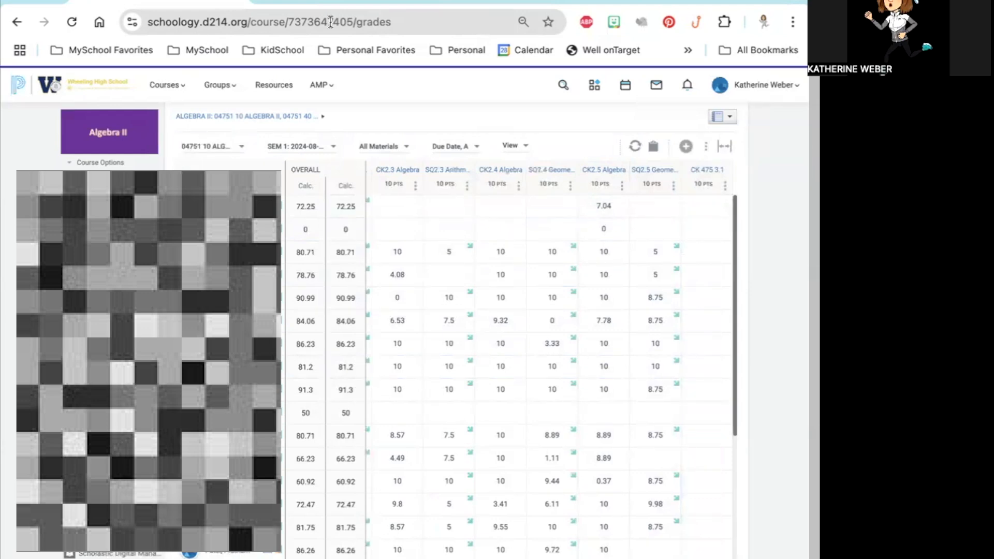
# Step: Switch to Classkick and export the Period 1 Algebra II Unit 3 grades to the existing assignment CK 475 3.1
pyautogui.click(349, 2)
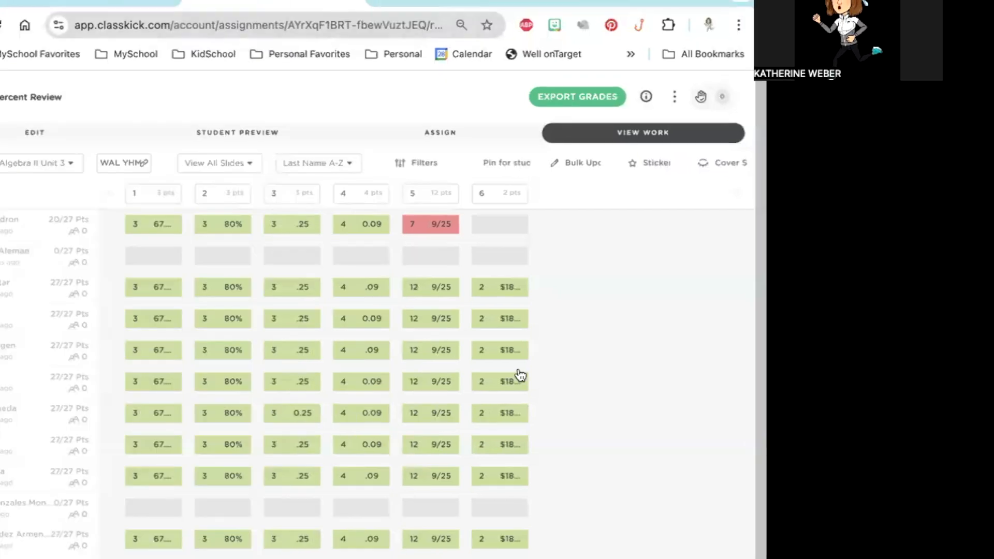
pyautogui.click(562, 103)
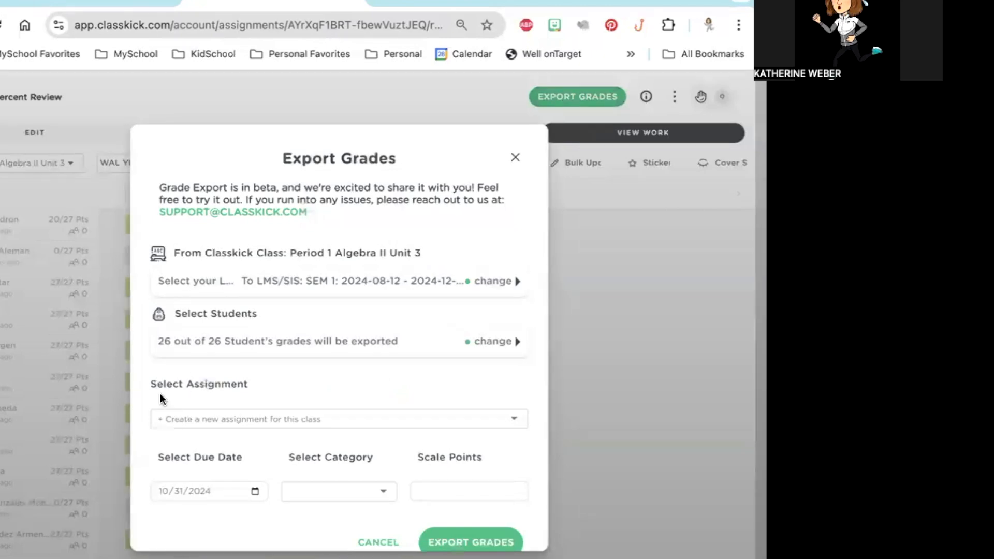
pyautogui.click(305, 421)
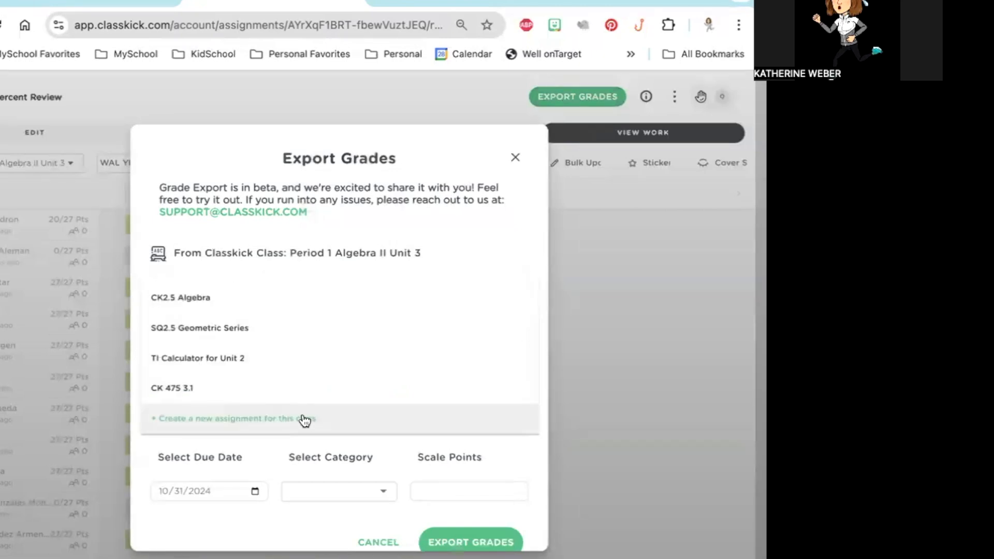
pyautogui.click(174, 389)
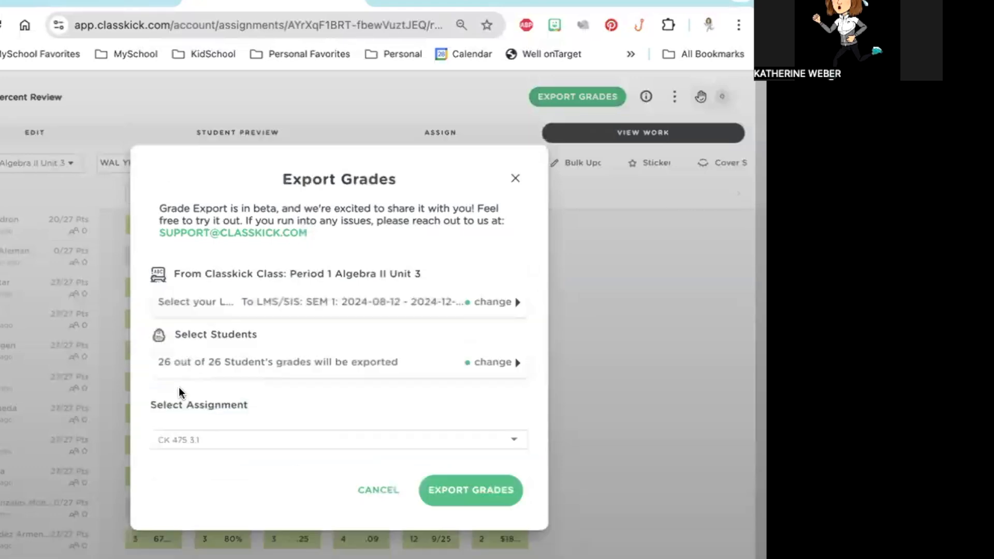
pyautogui.click(482, 492)
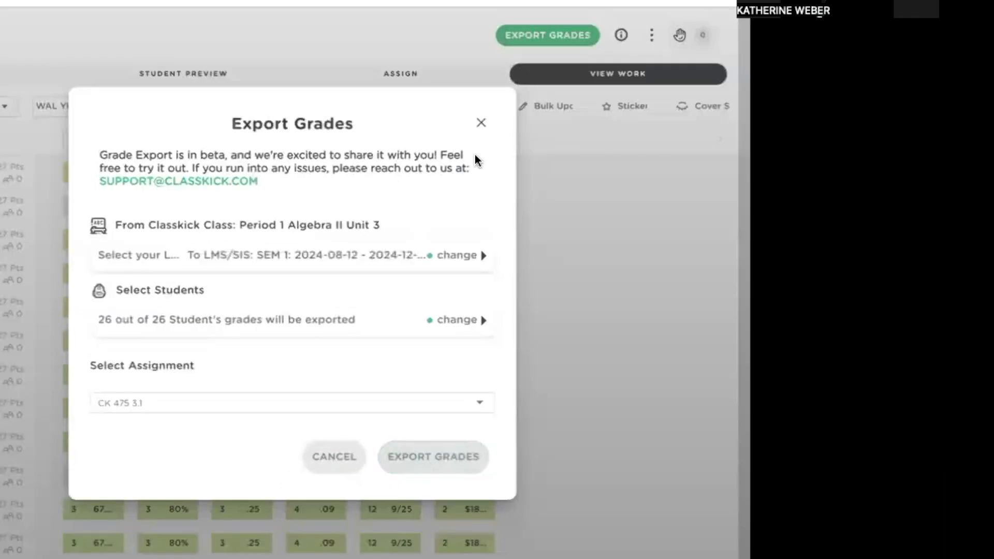
pyautogui.click(481, 122)
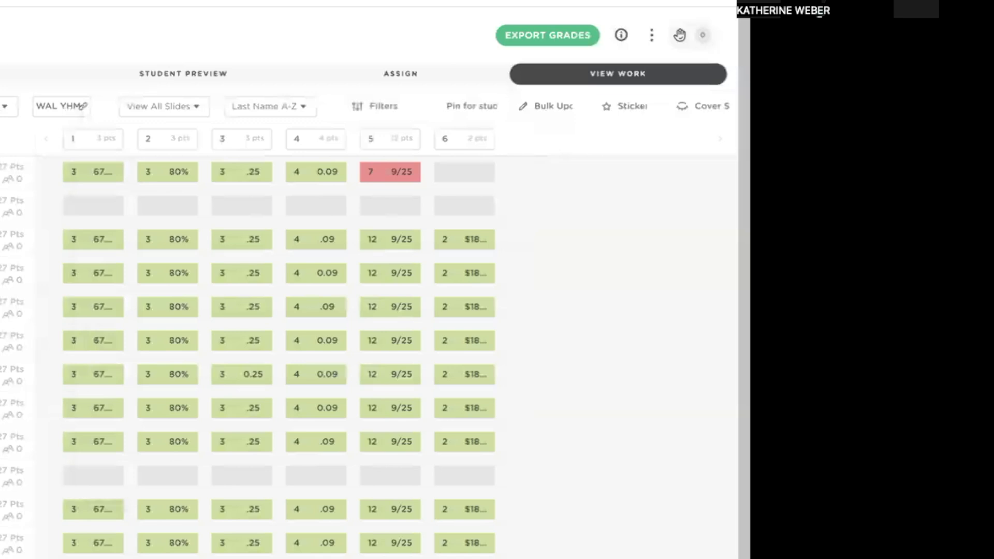
# Step: Show the Period 4 Algebra II Unit 3 class's work and review which students are matched for its grade export
pyautogui.click(4, 106)
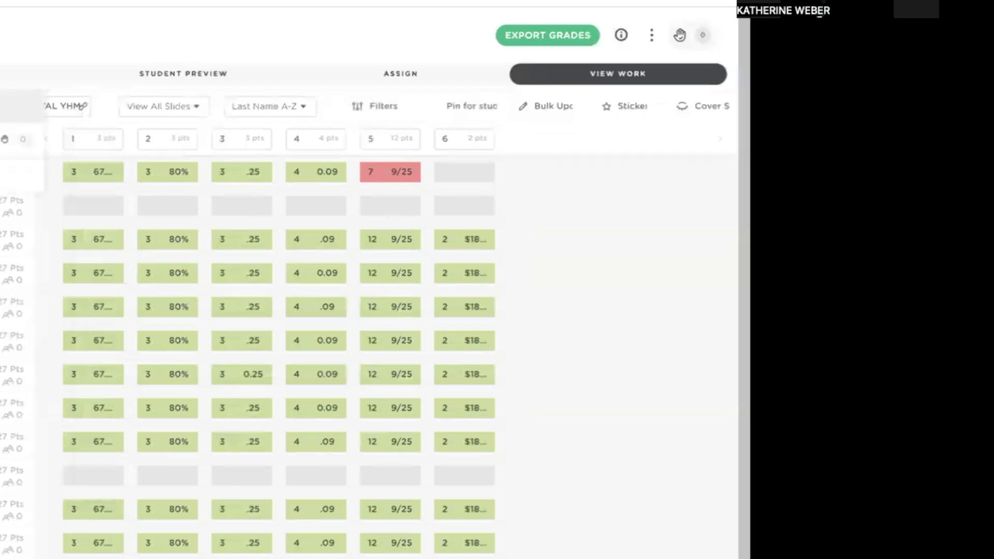
pyautogui.click(10, 138)
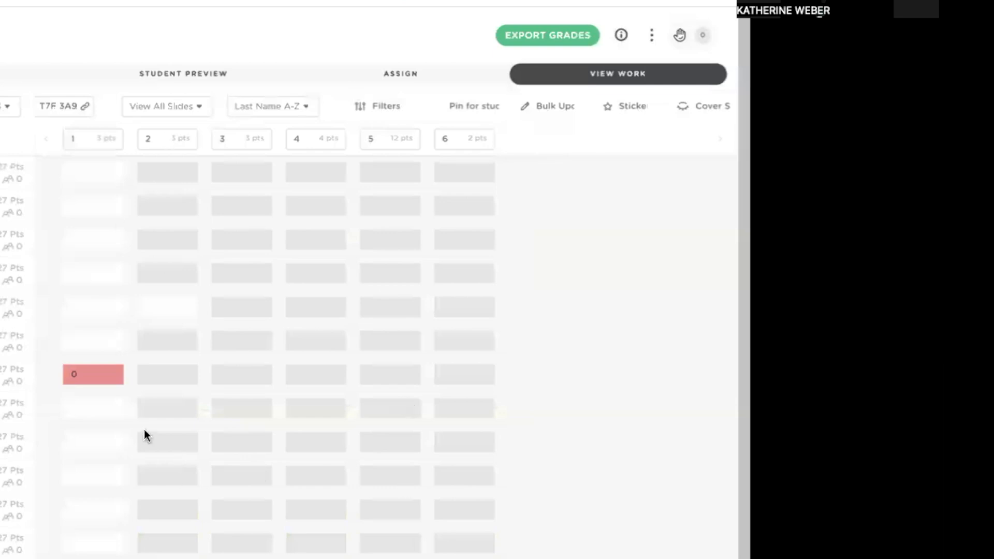
pyautogui.click(513, 37)
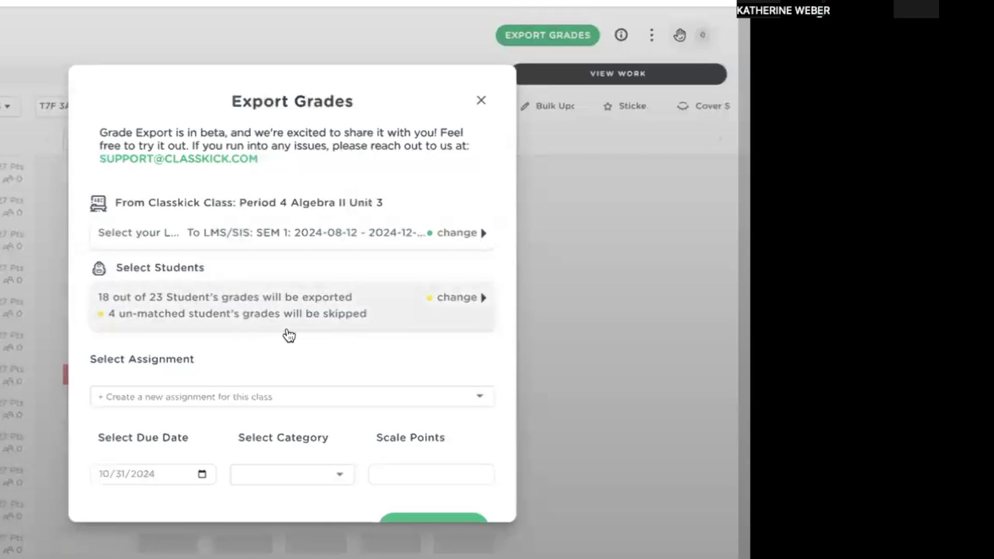
pyautogui.click(283, 309)
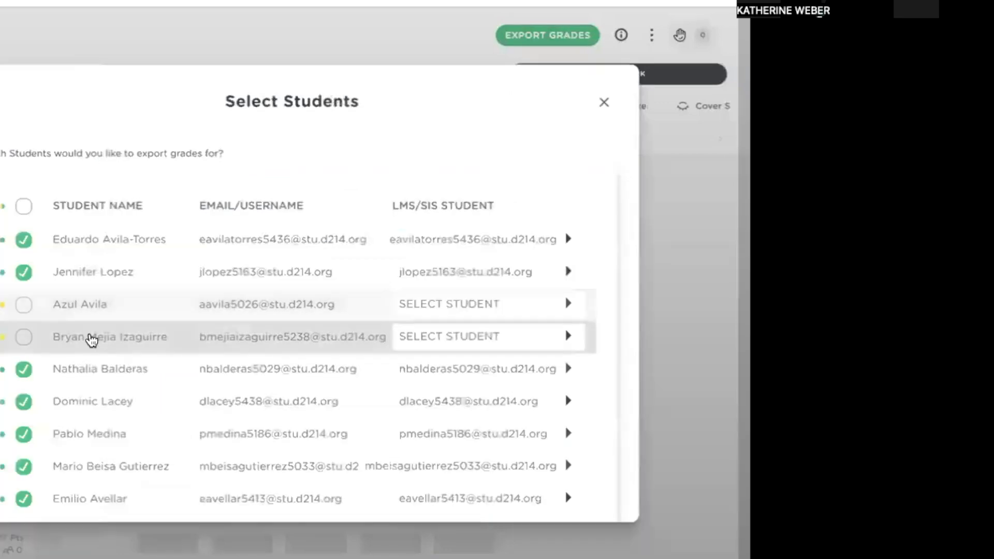
pyautogui.scroll(-7, 91, 340)
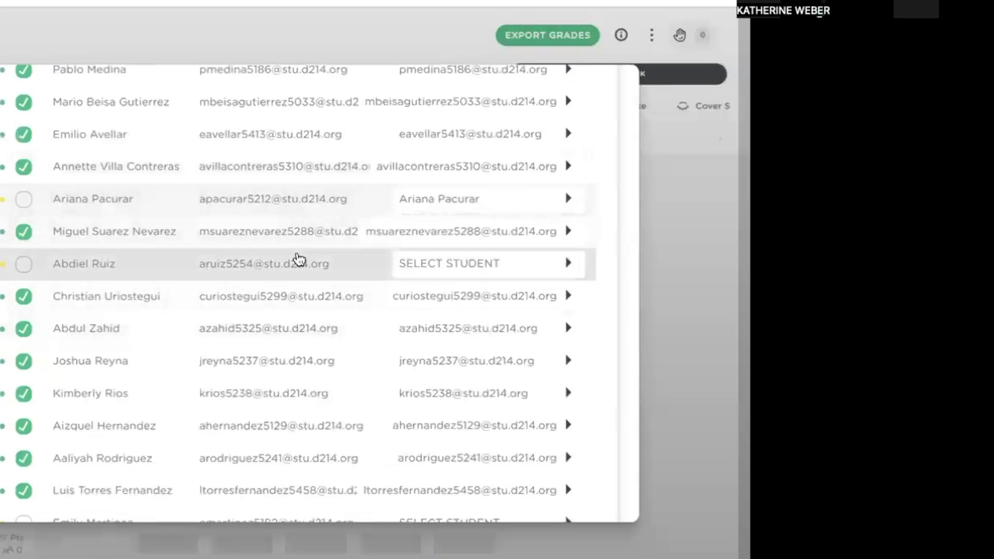
pyautogui.scroll(-4, 298, 259)
pyautogui.scroll(11, 295, 257)
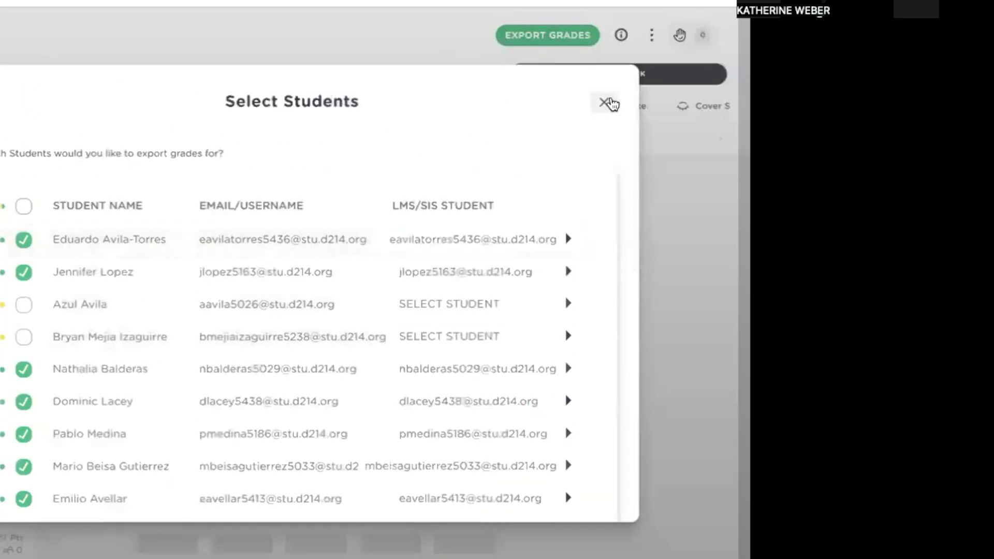
pyautogui.click(605, 102)
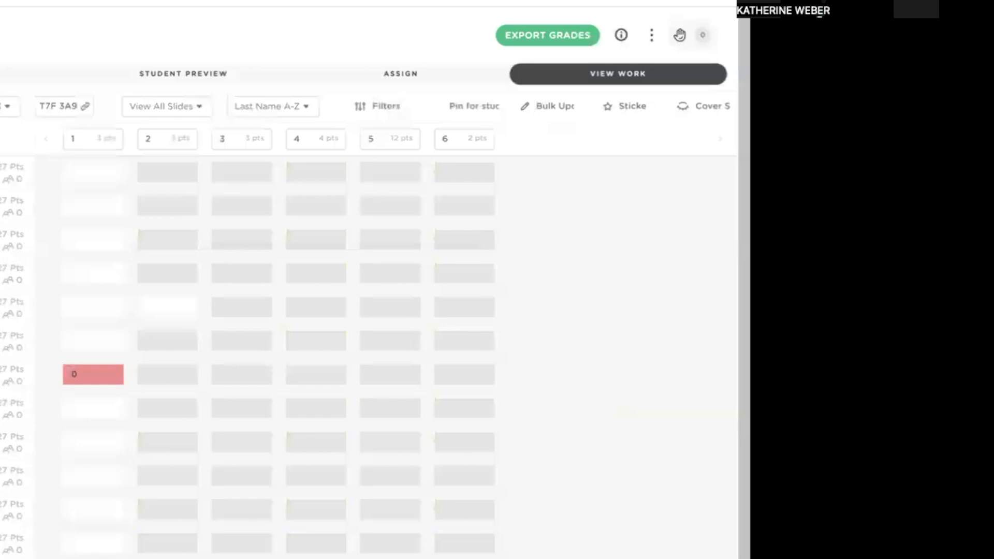
# Step: Export the Period 4 Algebra II Unit 3 grades to the existing assignment CK 475 3.1
pyautogui.click(544, 39)
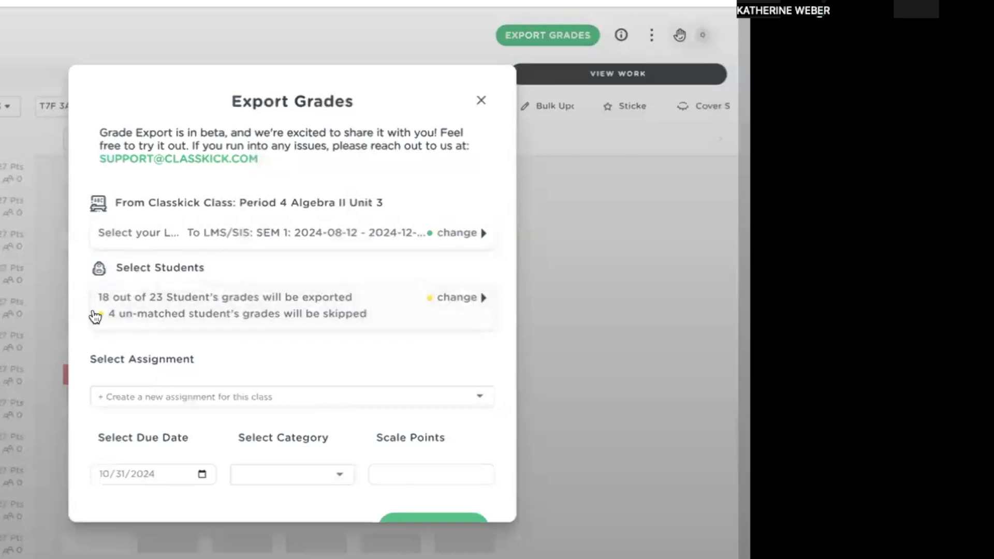
pyautogui.click(188, 397)
pyautogui.click(181, 366)
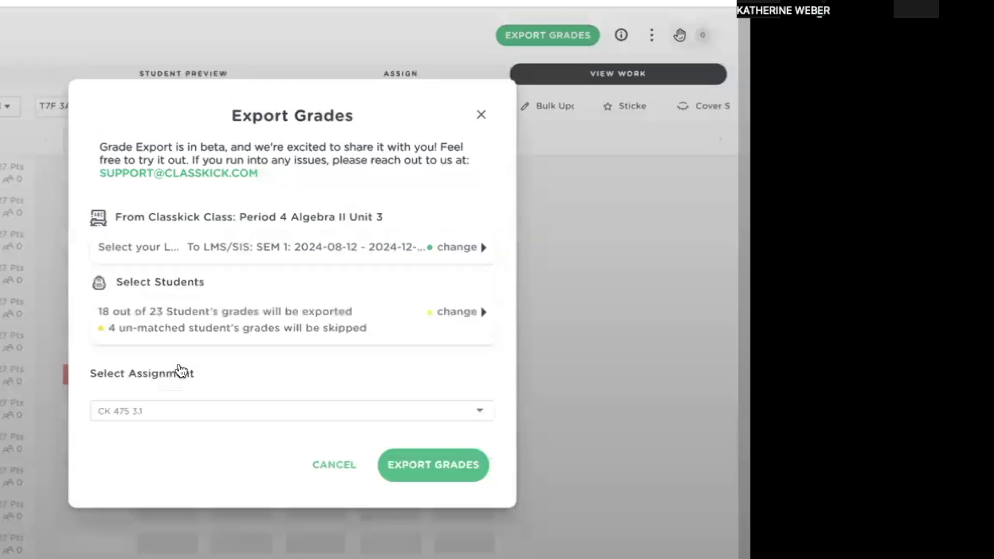
pyautogui.click(451, 474)
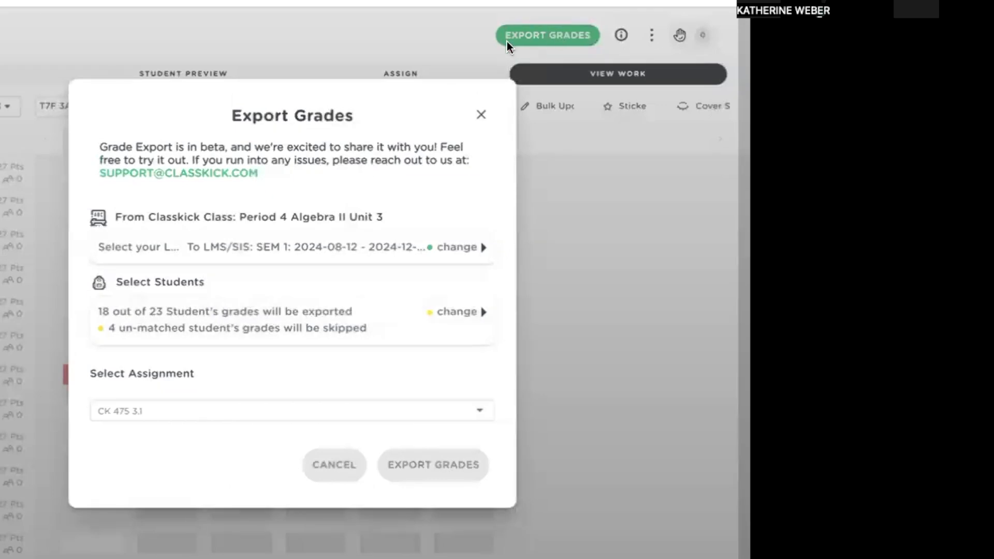
pyautogui.click(478, 117)
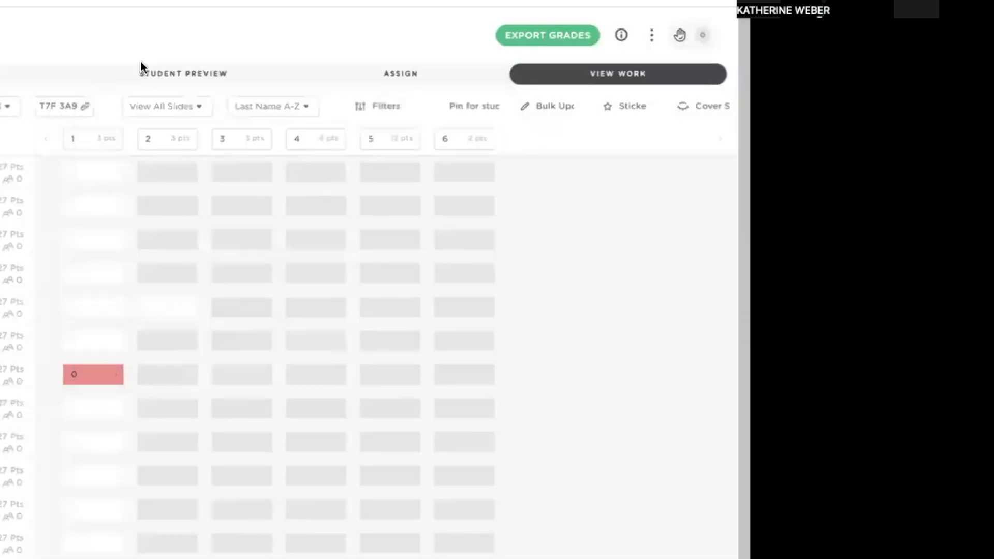
# Step: Return to Schoology, reload the gradebook, and check the exported grades in the CK 475 3.1 column
pyautogui.click(159, 2)
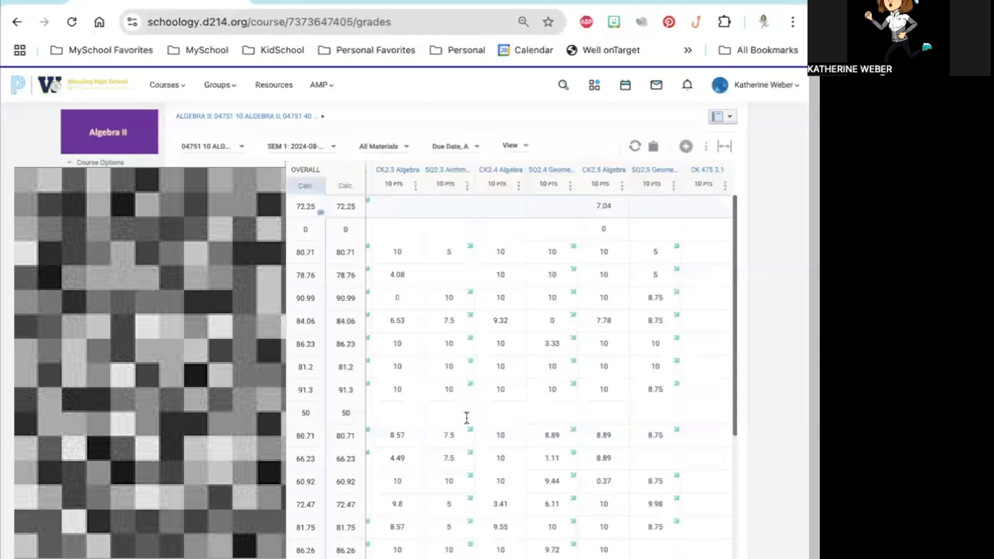
pyautogui.click(71, 22)
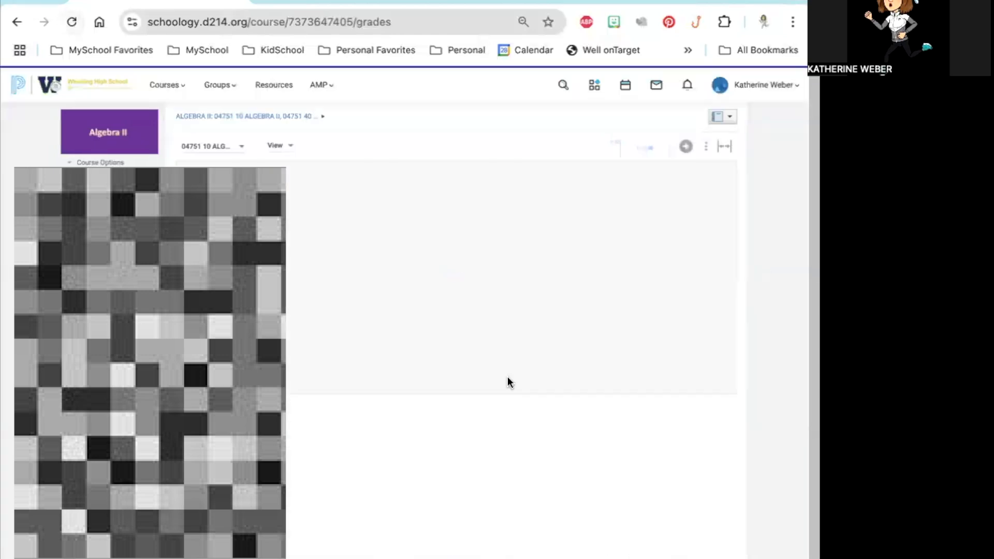
pyautogui.hscroll(15, 695, 395)
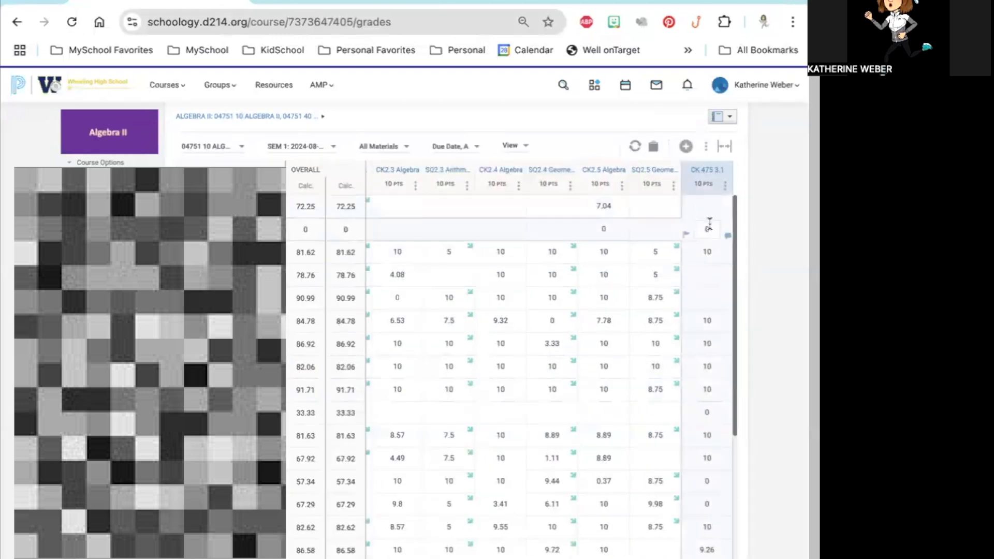
pyautogui.scroll(-1, 709, 379)
pyautogui.scroll(1, 710, 378)
pyautogui.scroll(-5, 708, 362)
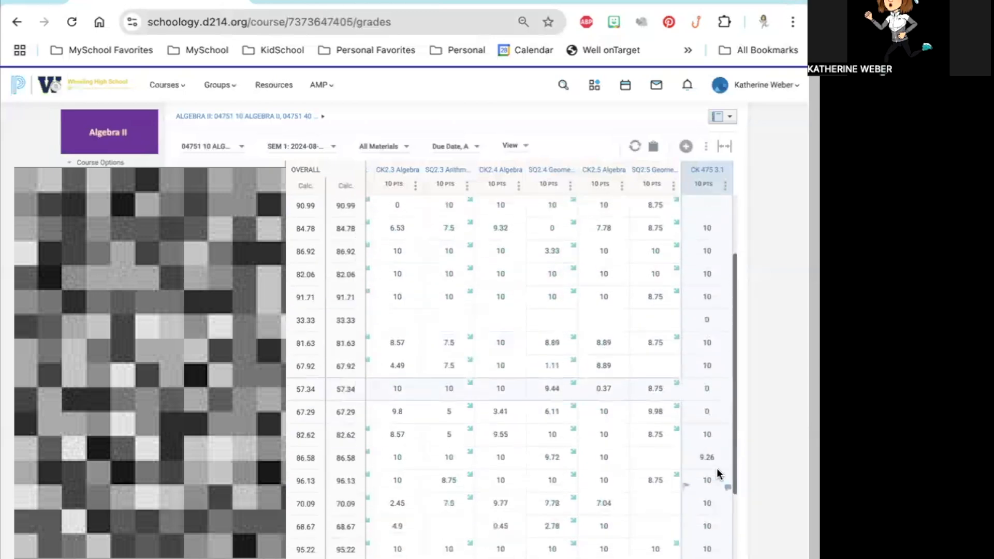
pyautogui.scroll(4, 718, 469)
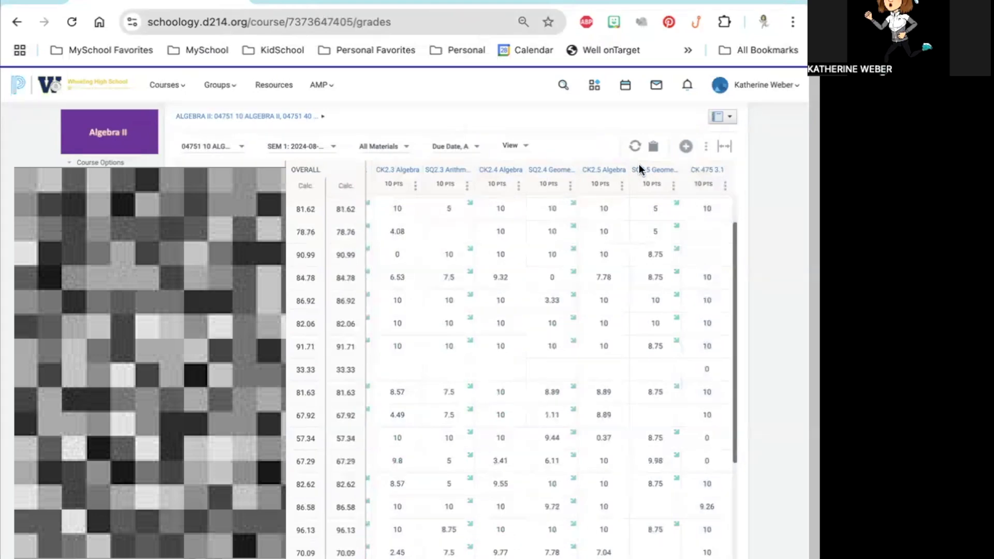
# Step: Sync the gradebook's grades and check the sync status of CK 475 3.1 in Infinite Campus
pyautogui.click(635, 148)
pyautogui.click(107, 444)
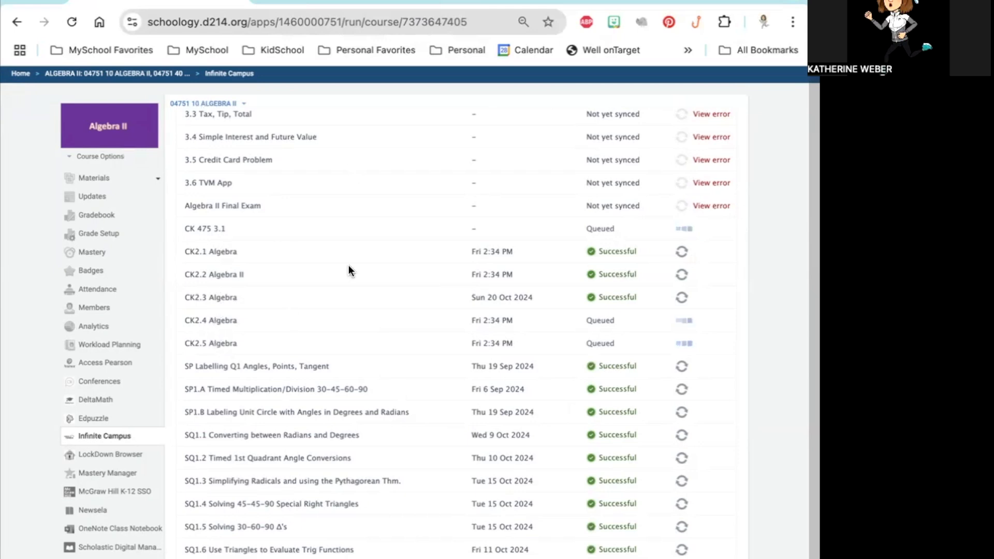
pyautogui.scroll(4, 610, 415)
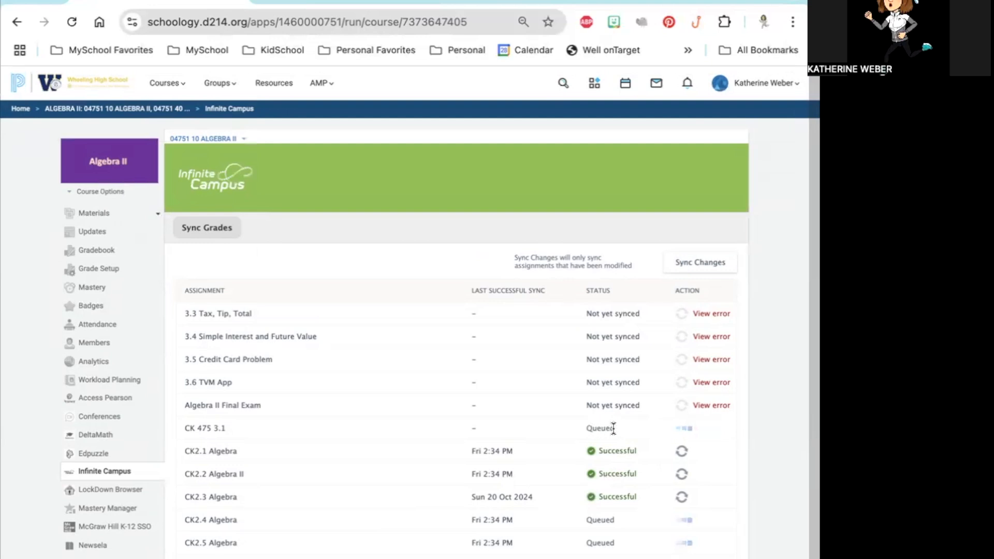
pyautogui.moveTo(584, 429); pyautogui.dragTo(632, 432)
# Step: Switch to Classkick's Period 8 PreCalc 484 Chapter 8 grade export and set the new assignment's category to Chapter 8 Classkick
pyautogui.click(331, 1)
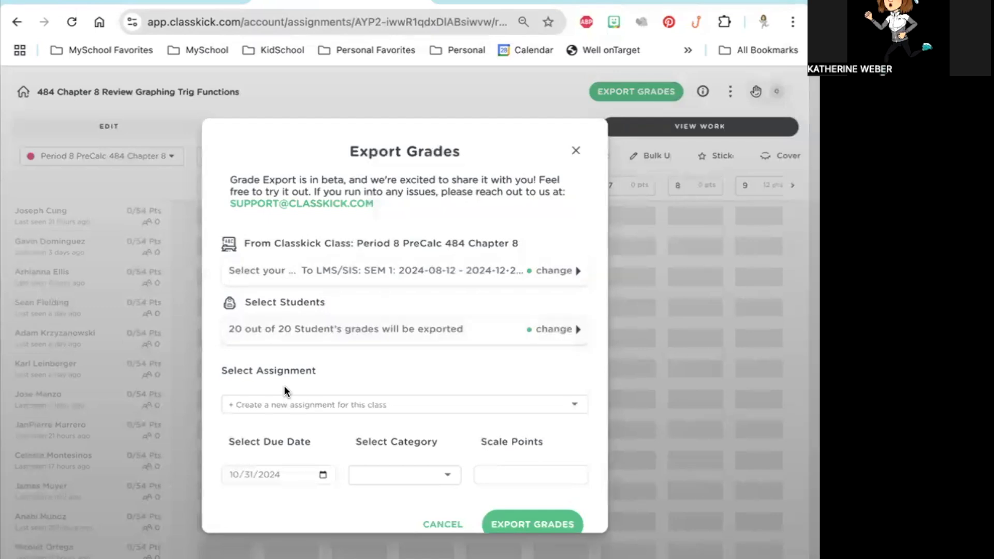
pyautogui.scroll(-2, 280, 383)
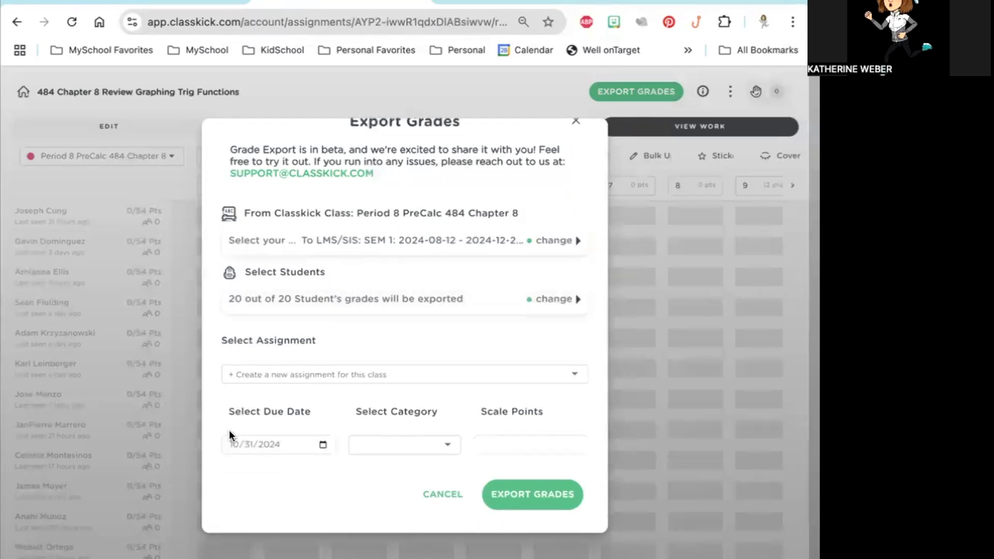
pyautogui.click(324, 445)
pyautogui.click(324, 444)
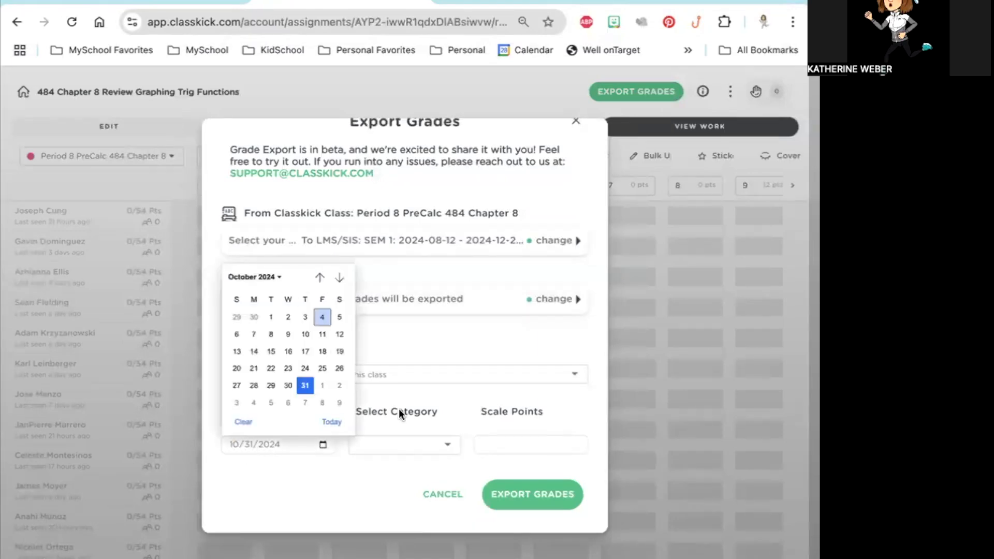
pyautogui.click(421, 414)
pyautogui.click(406, 447)
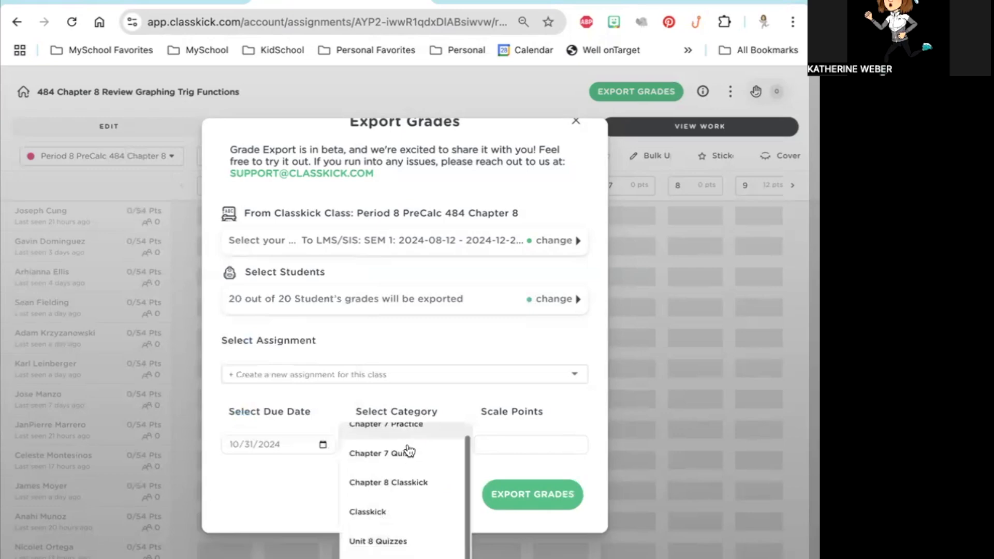
pyautogui.scroll(-1, 408, 451)
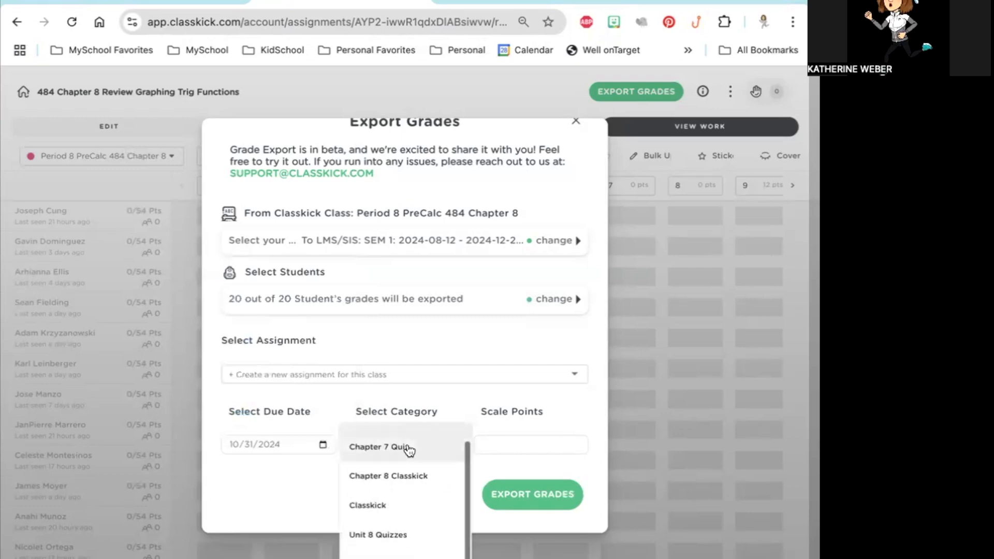
pyautogui.click(404, 478)
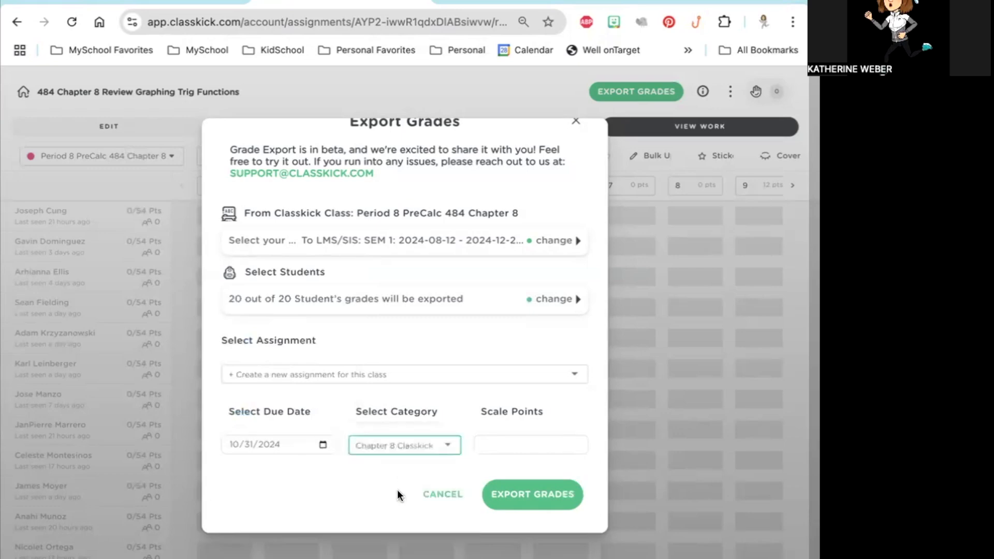
# Step: Set the new assignment's scale points to 10 and export the Period 8 PreCalc grades
pyautogui.click(514, 445)
pyautogui.write('10')
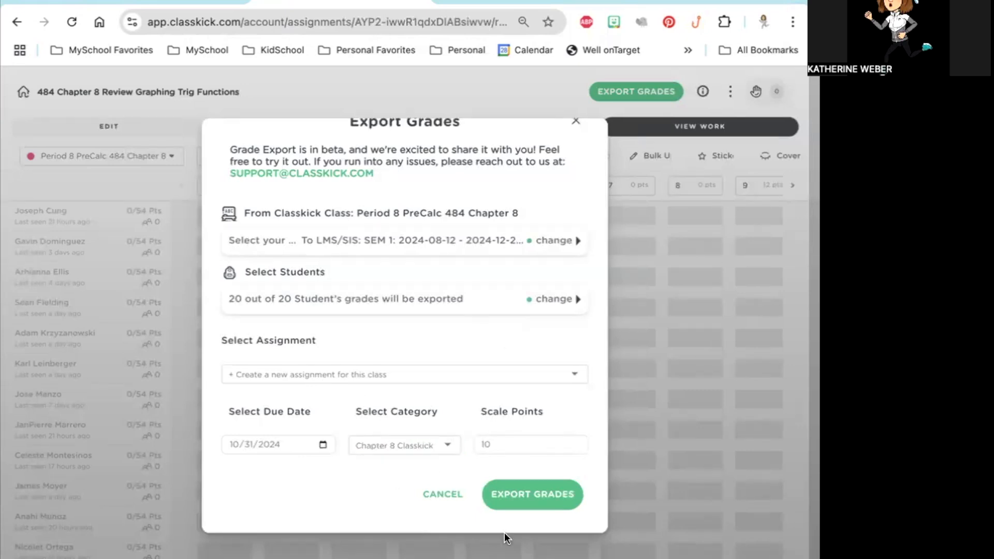
pyautogui.click(529, 498)
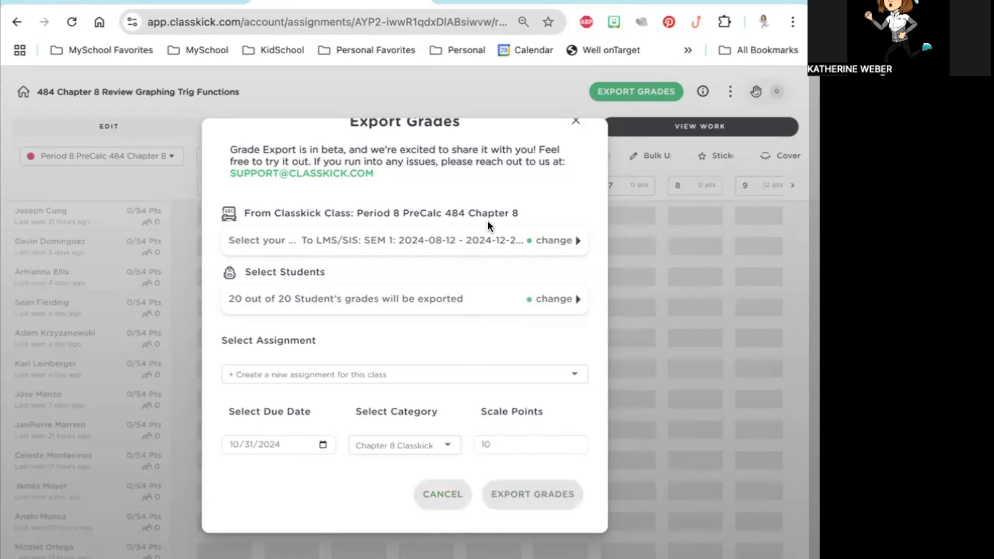
# Step: Switch to Schoology and open the 484 Chapter 8 Review Graphing Trig Functions assignment in the PreCalculus 484 course materials
pyautogui.click(153, 2)
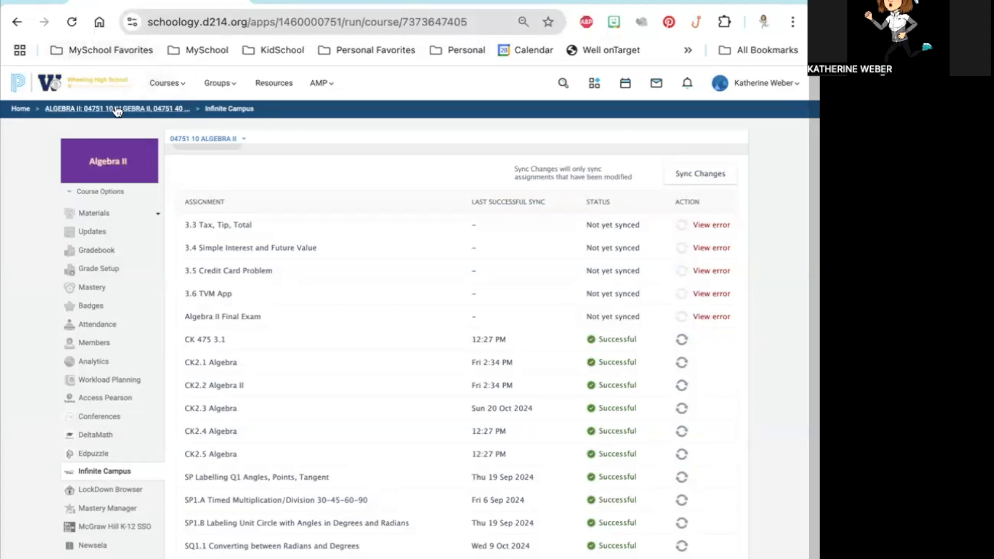
pyautogui.click(154, 87)
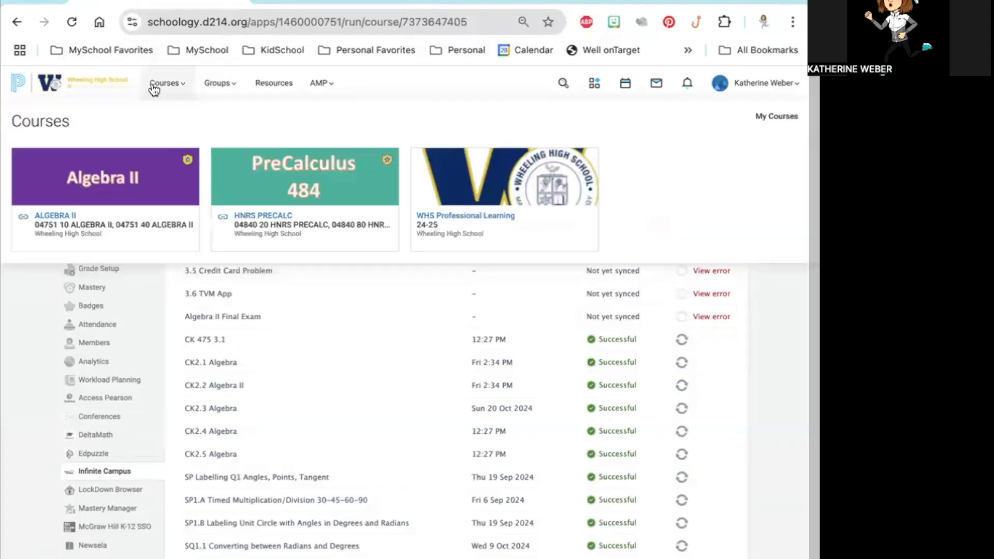
pyautogui.click(350, 231)
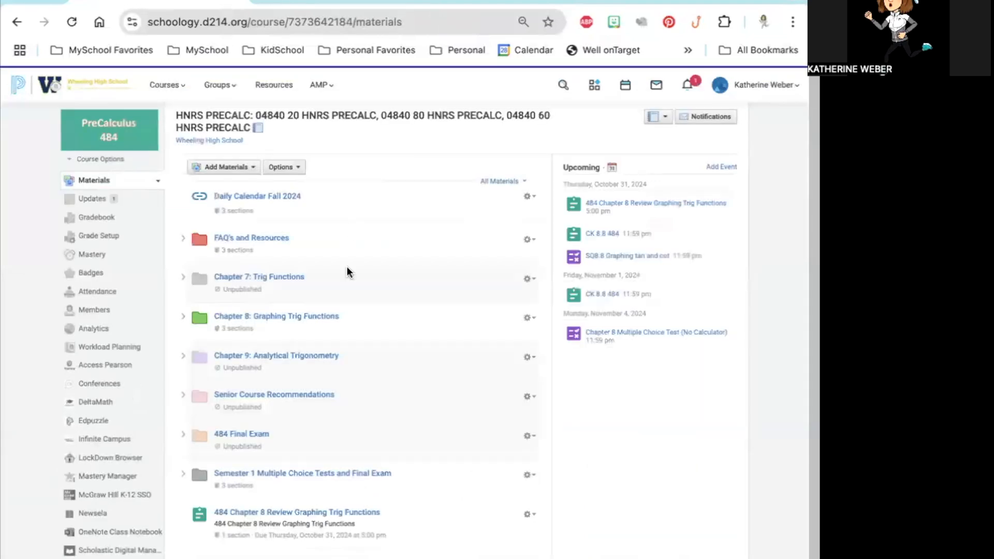
pyautogui.scroll(-3, 347, 271)
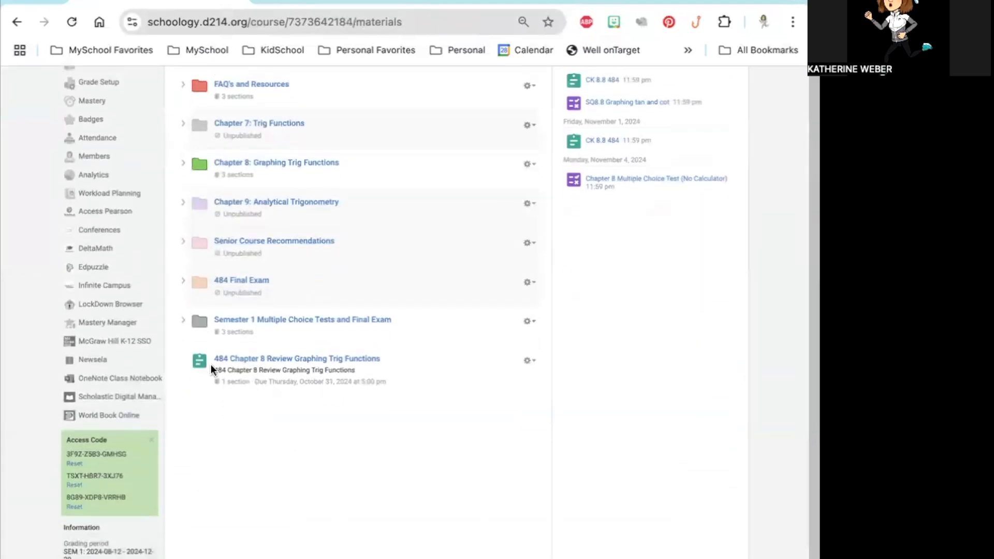
pyautogui.click(327, 361)
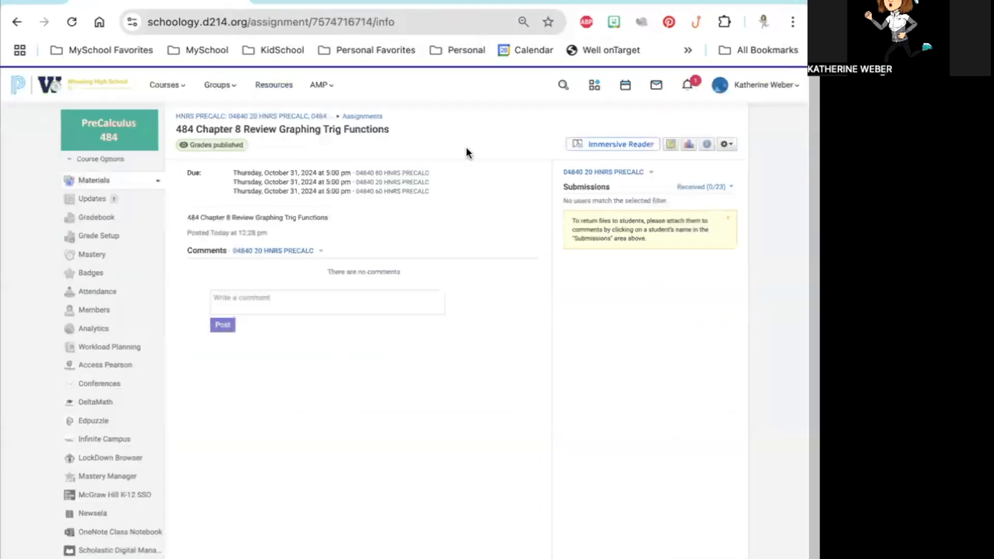
# Step: Check the assignment's section availability and due dates in its edit settings, cancel the edit, and return to the course materials
pyautogui.click(604, 176)
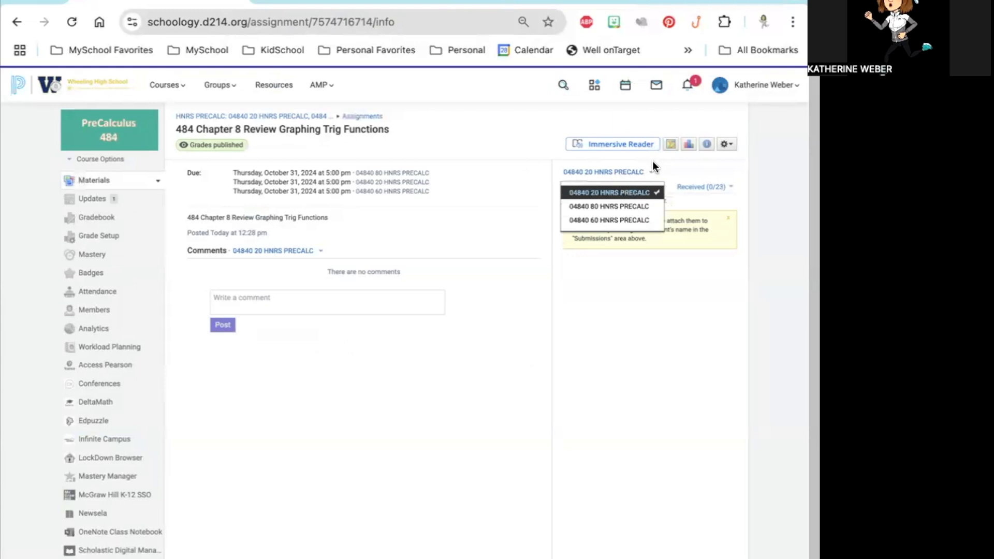
pyautogui.click(727, 144)
pyautogui.click(728, 144)
pyautogui.click(707, 156)
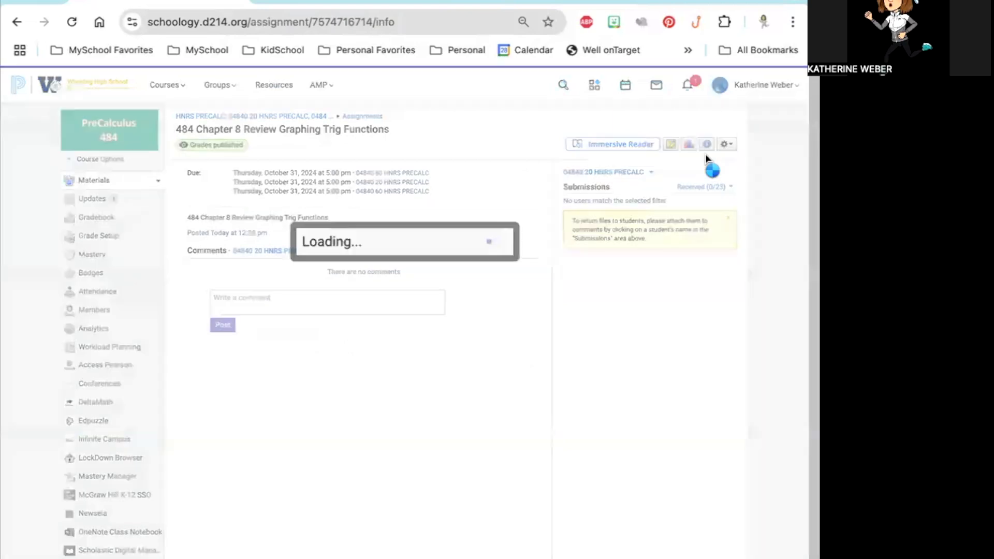
pyautogui.scroll(-5, 412, 416)
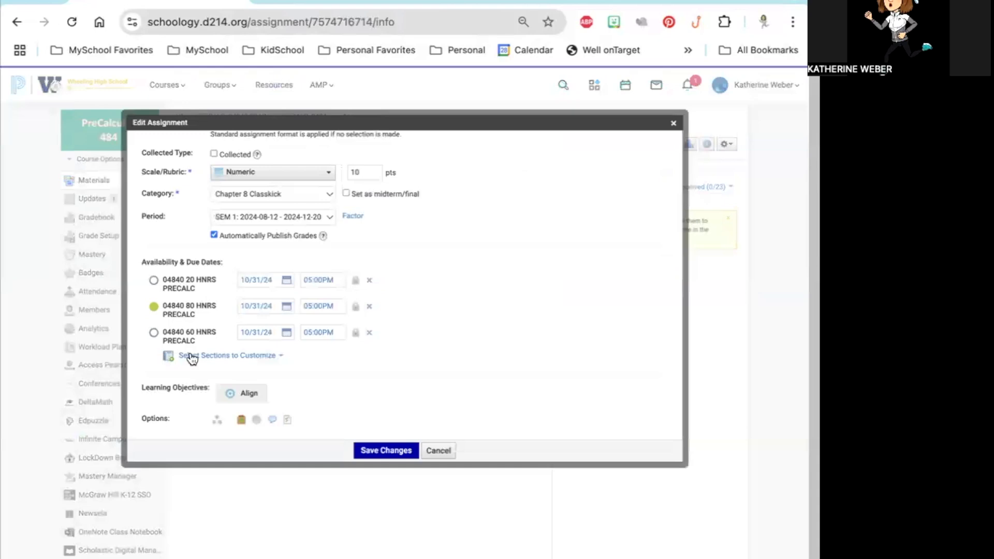
pyautogui.click(443, 451)
pyautogui.click(103, 183)
pyautogui.scroll(-3, 304, 494)
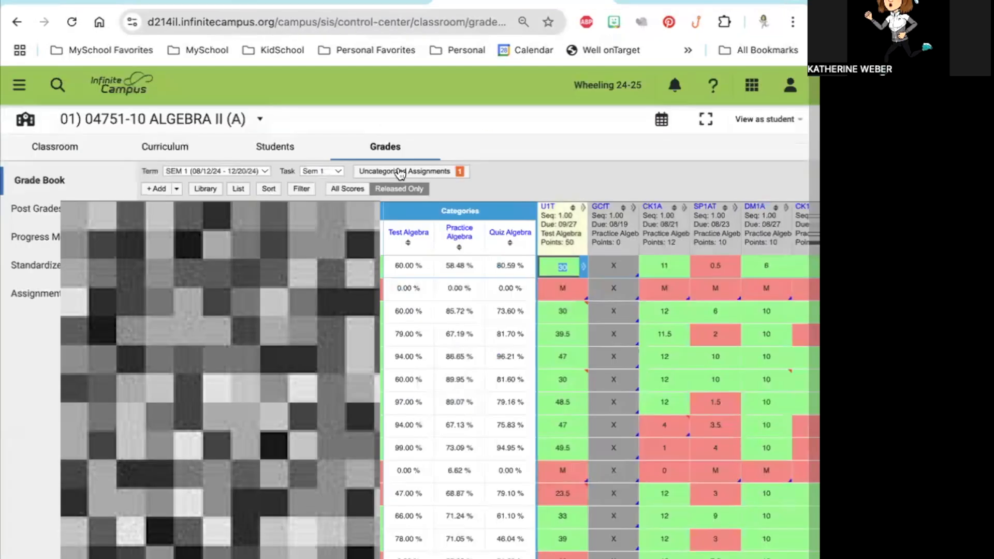
# Step: In Infinite Campus, align CK 475 3.1 to the Sem 1 grading task and Practice Algebra category, save, and close the alignment list
pyautogui.click(400, 172)
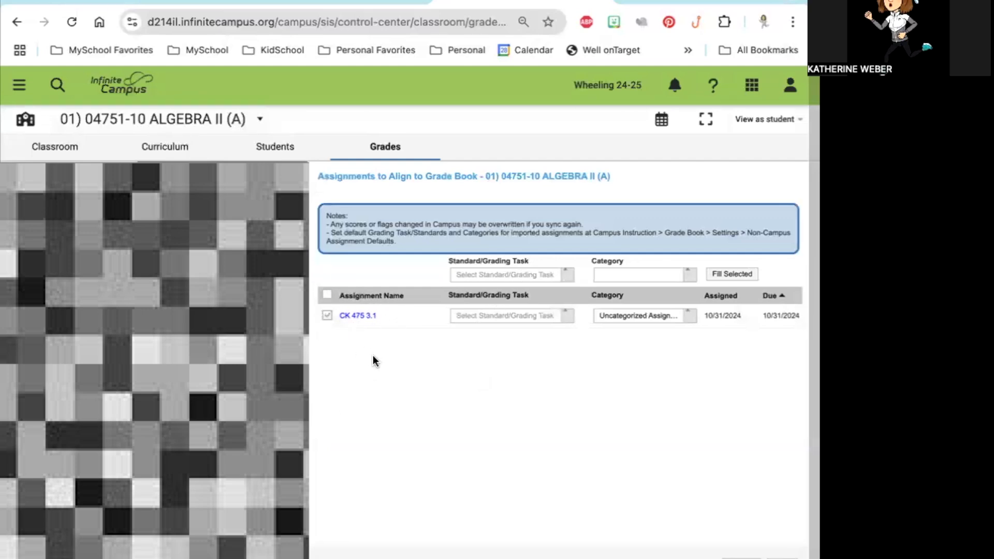
pyautogui.click(510, 317)
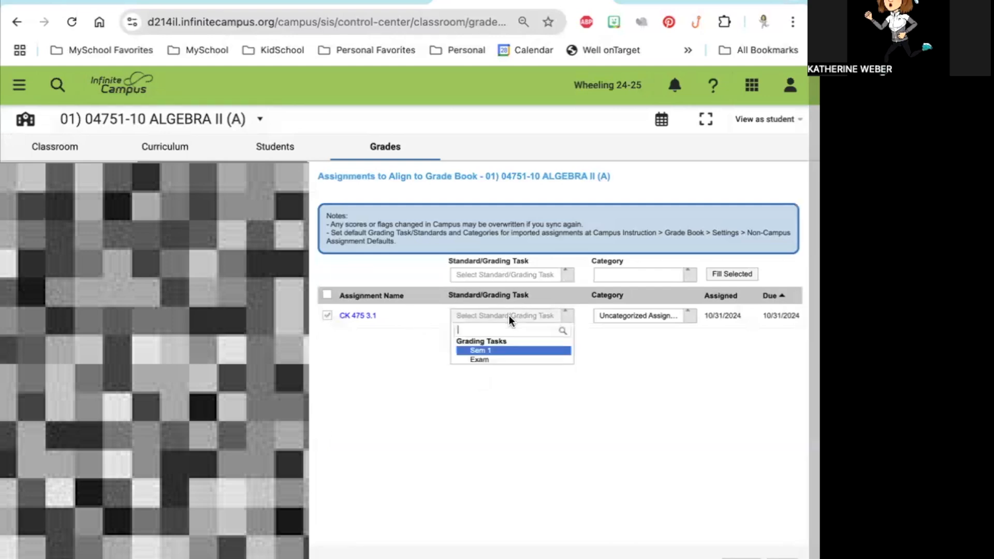
pyautogui.click(492, 350)
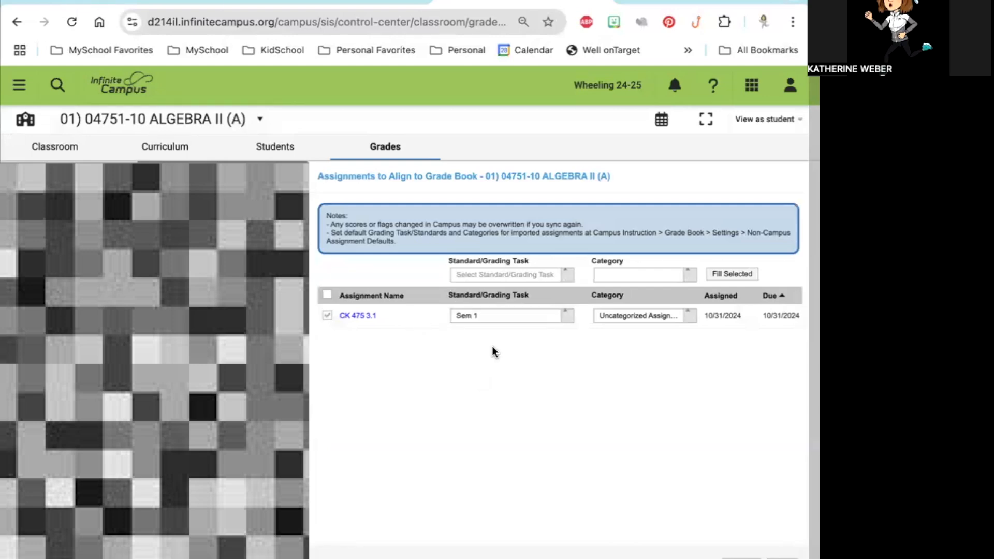
pyautogui.click(654, 316)
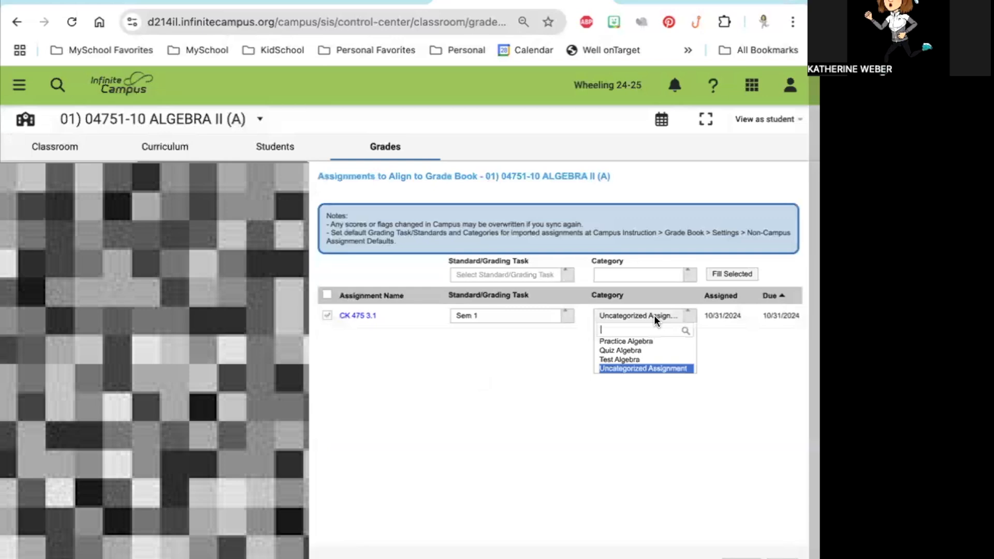
pyautogui.click(647, 341)
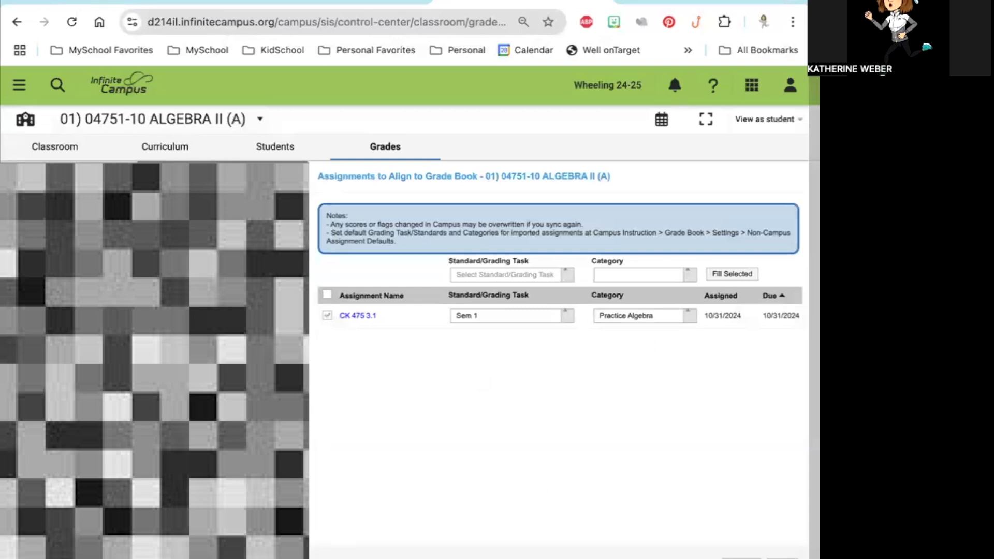
pyautogui.click(741, 558)
pyautogui.click(642, 411)
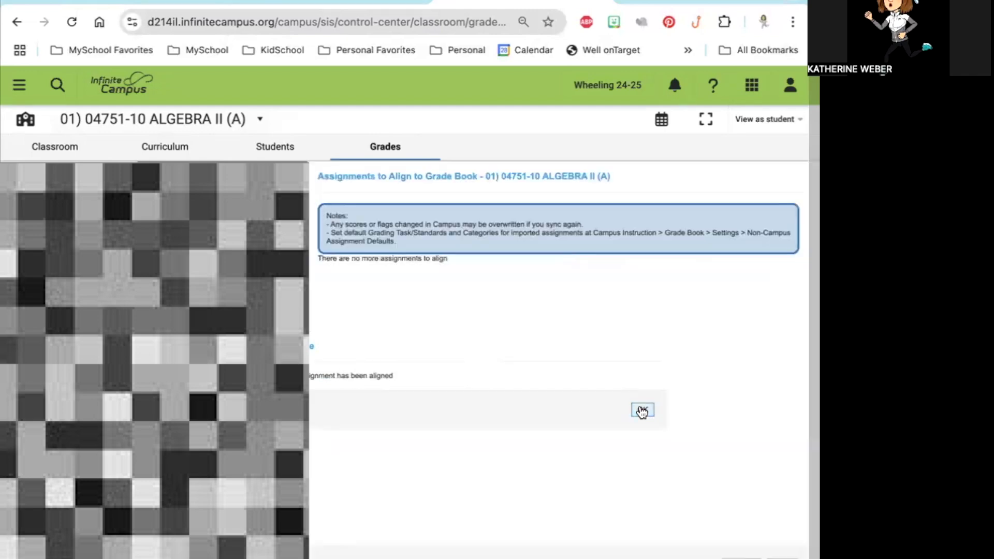
pyautogui.click(790, 549)
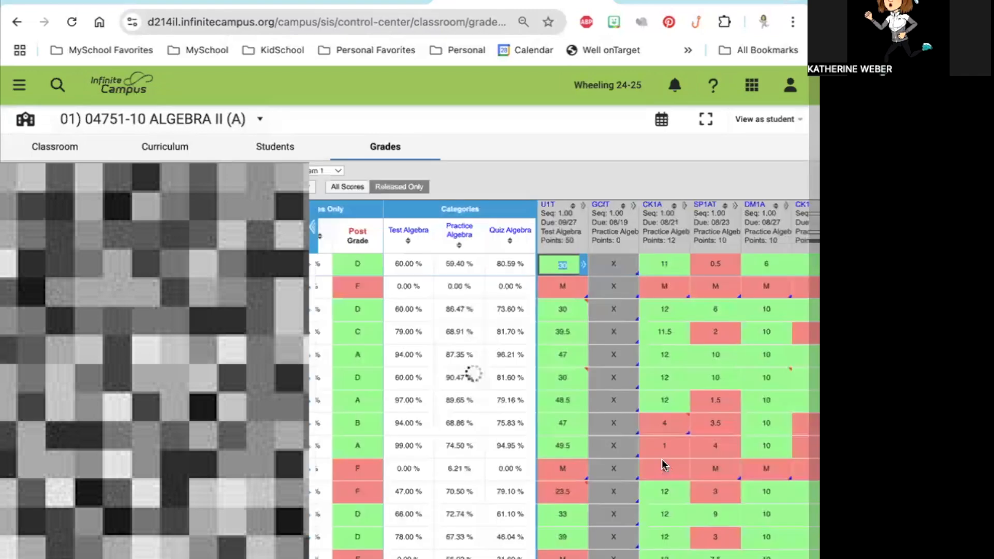
# Step: Find the CK475 column in the Algebra II grade book and examine its assignment details and synced student scores
pyautogui.hscroll(10, 662, 459)
pyautogui.moveTo(505, 231)
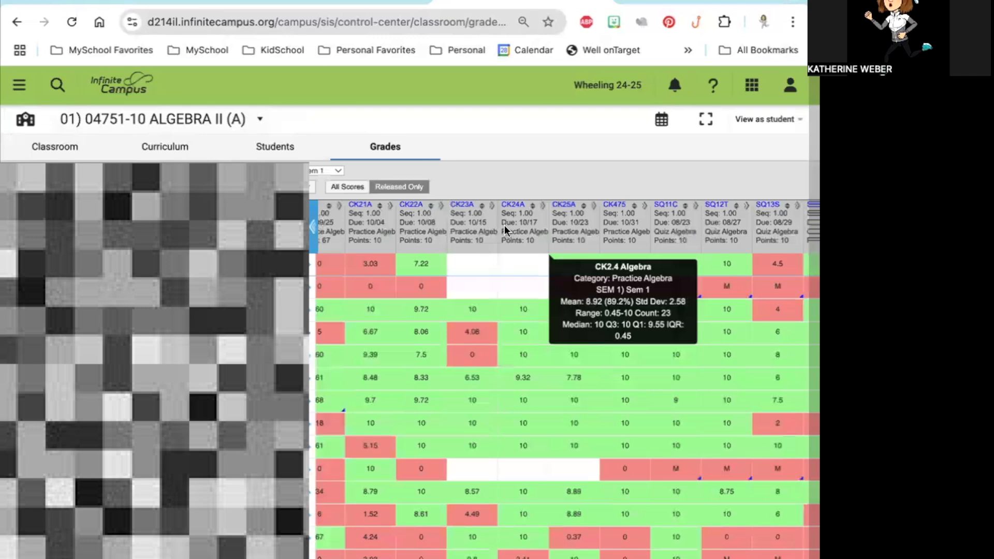
pyautogui.hscroll(3, 574, 353)
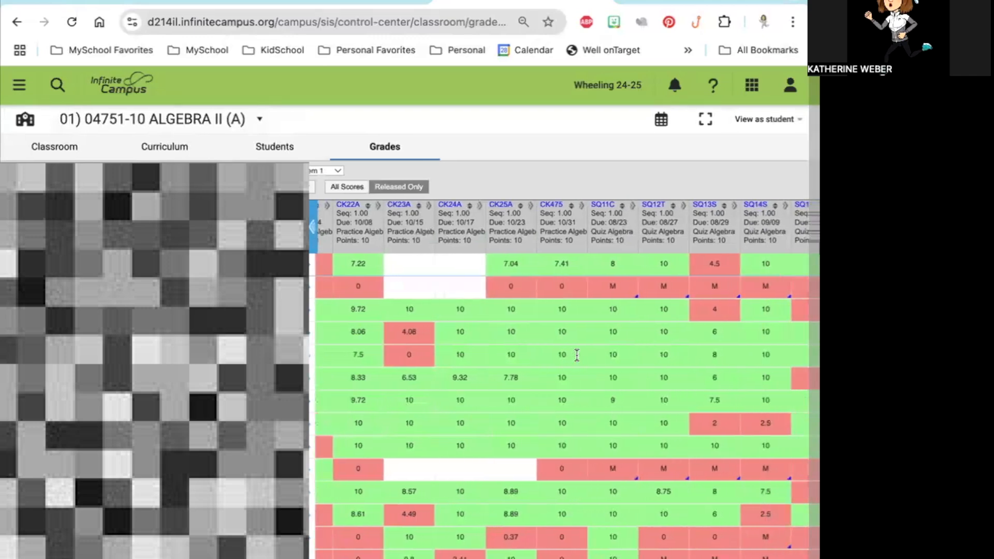
pyautogui.moveTo(556, 208)
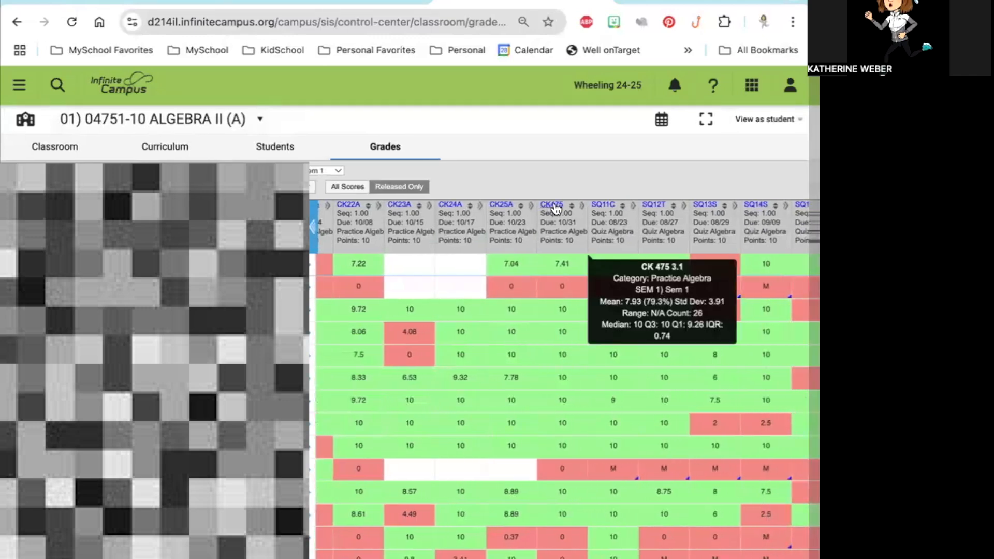
pyautogui.scroll(-3, 562, 350)
pyautogui.scroll(-4, 562, 350)
pyautogui.scroll(5, 570, 408)
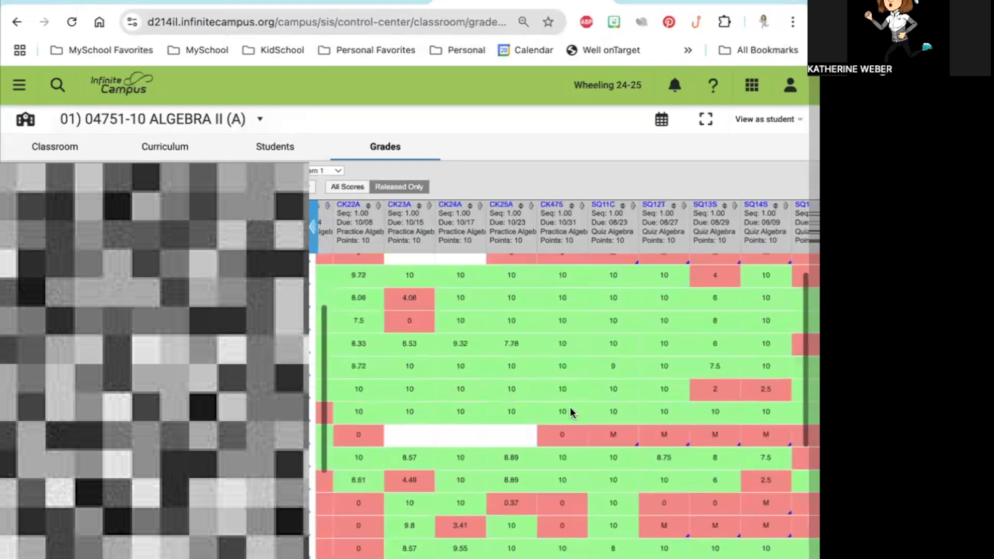